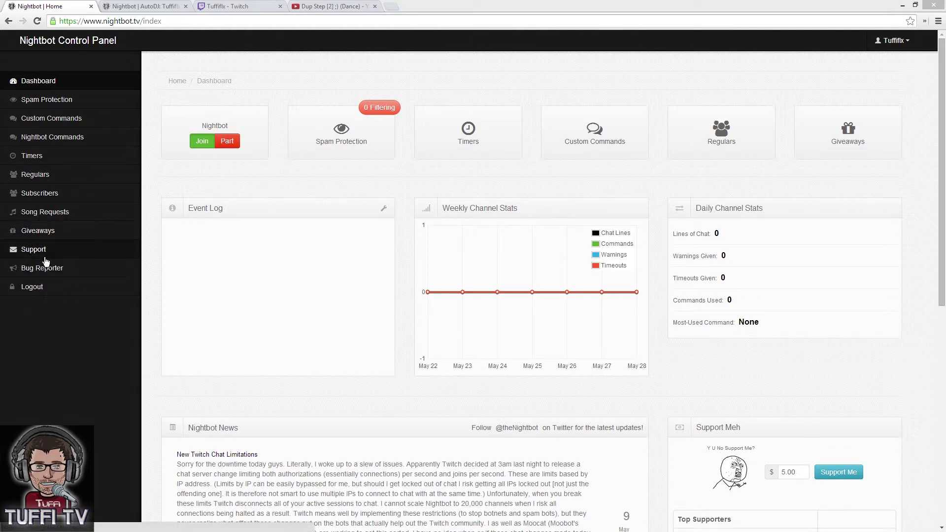
- Expand the Song Requests section and bring up the AutoDJ player page
left_click(42, 218)
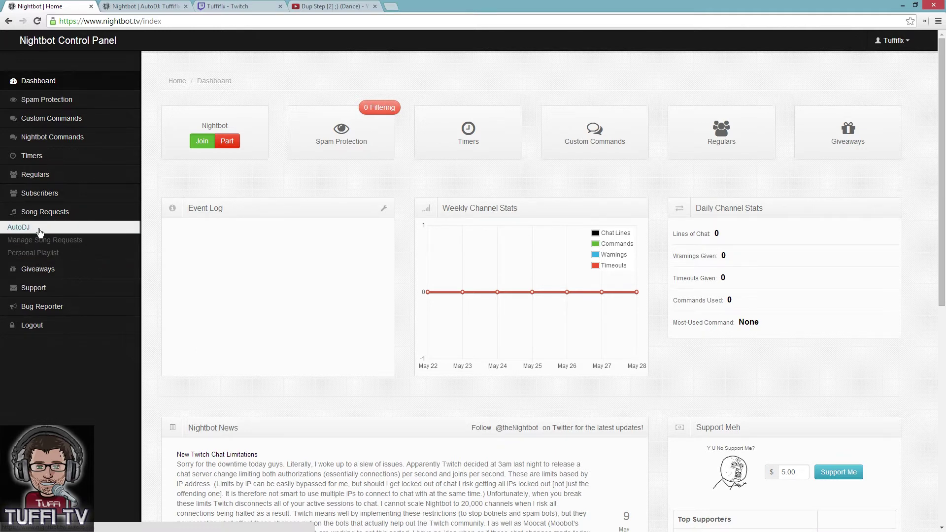
left_click(136, 6)
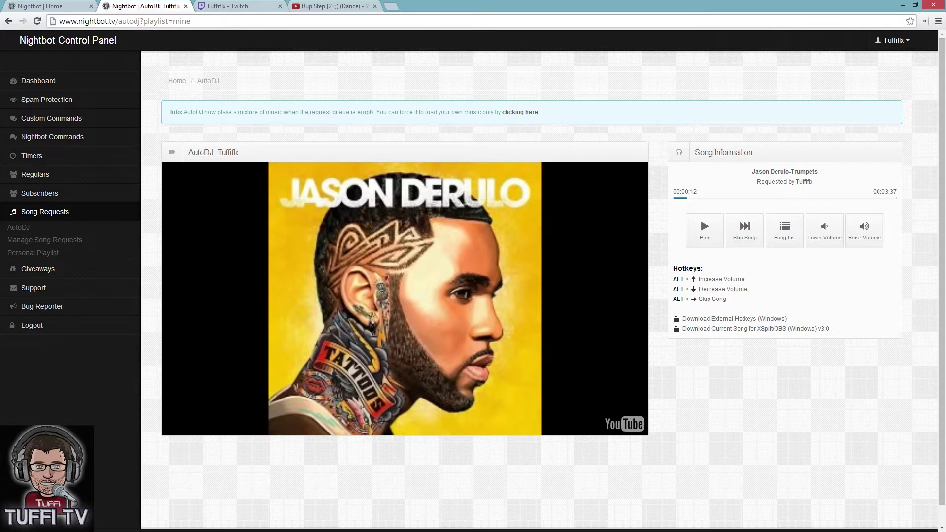
left_click_drag(939, 112, 941, 207)
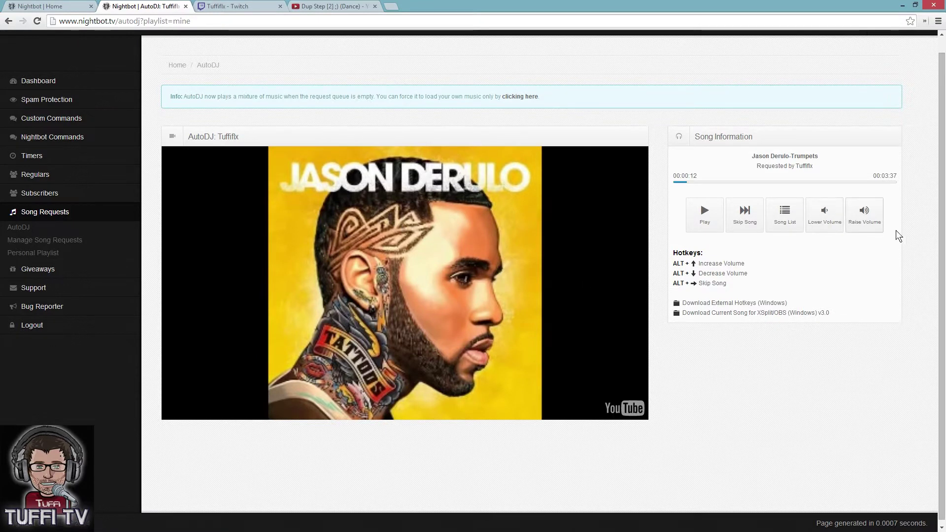
- Try lowering and raising the AutoDJ volume while the song plays, and pause playback
left_click(833, 222)
left_click(864, 217)
left_click(832, 225)
left_click(828, 226)
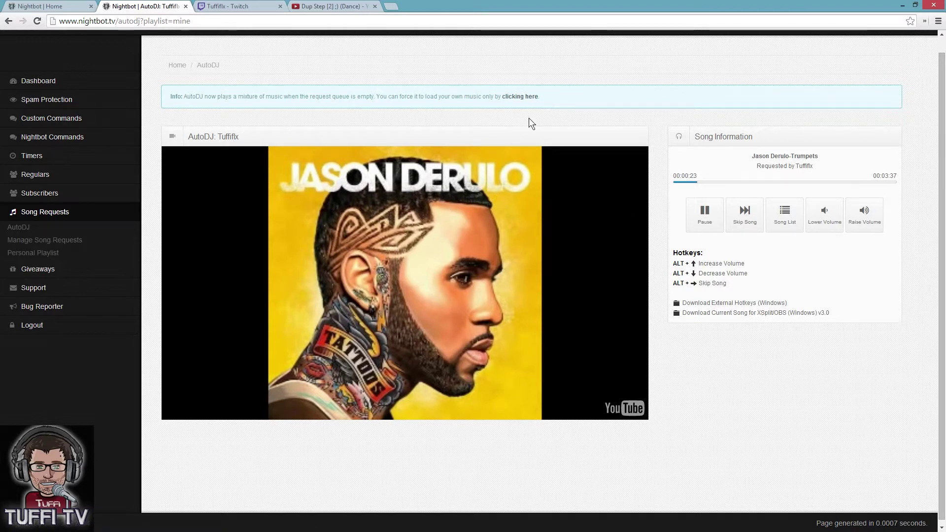
left_click(704, 216)
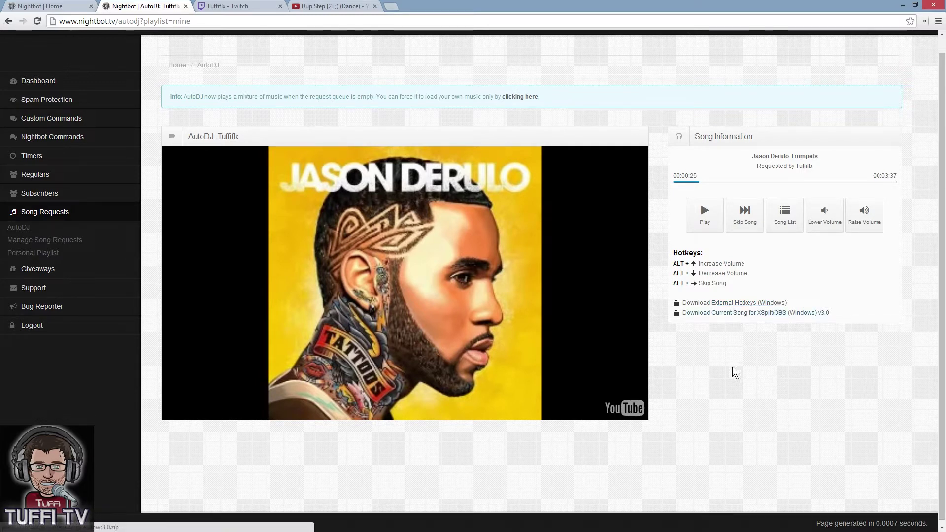
- Open the Manage Song Requests page in the Nightbot control panel
scroll(748, 369, "up", 1)
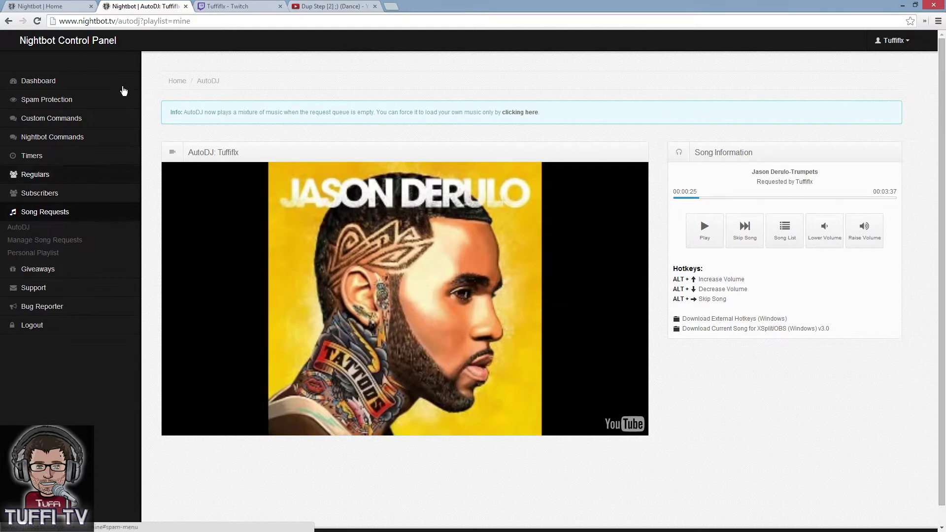
left_click(25, 230)
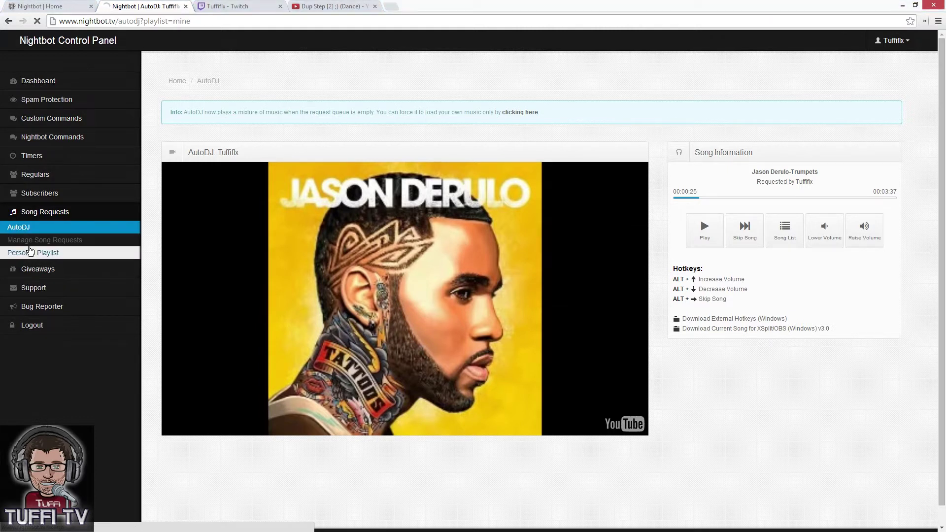
left_click(34, 246)
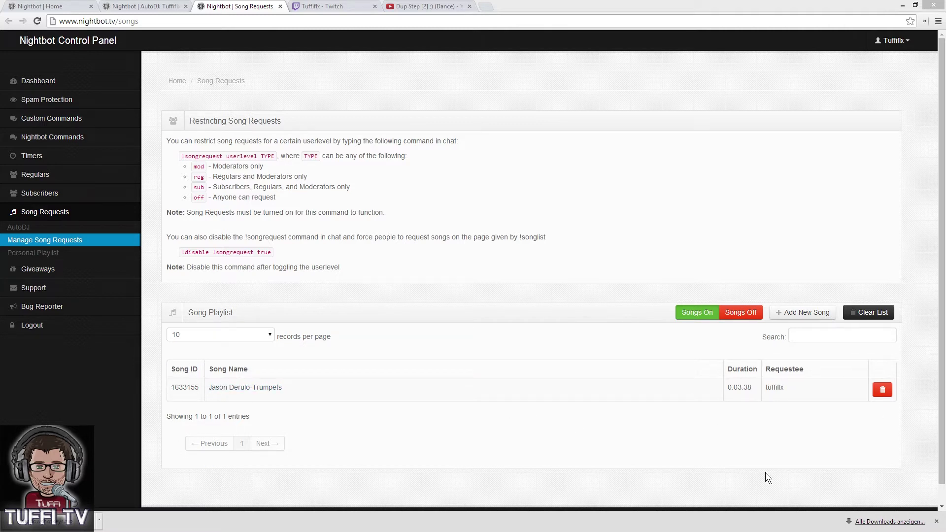
- Open the Add New Song form and copy the video ID from the address of the "Dup Step [2] ;) (Dance)" YouTube video
left_click(820, 312)
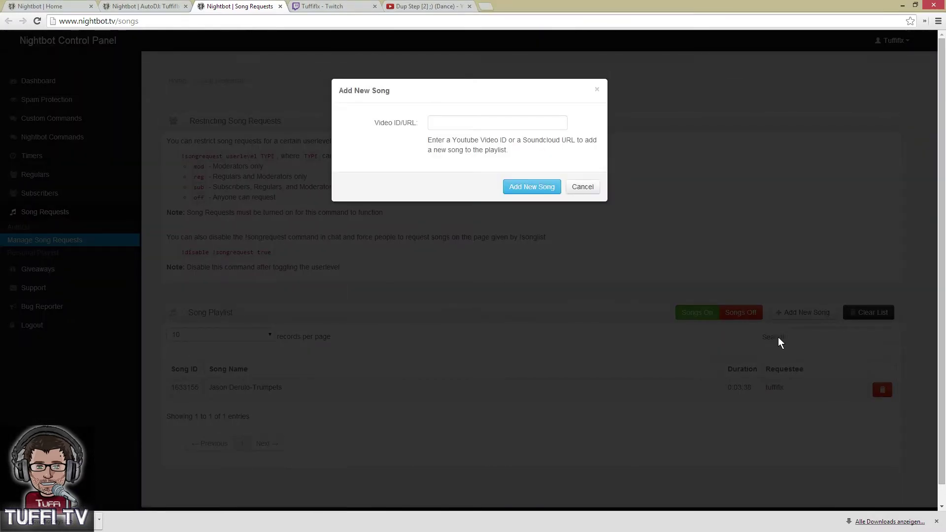
left_click(457, 121)
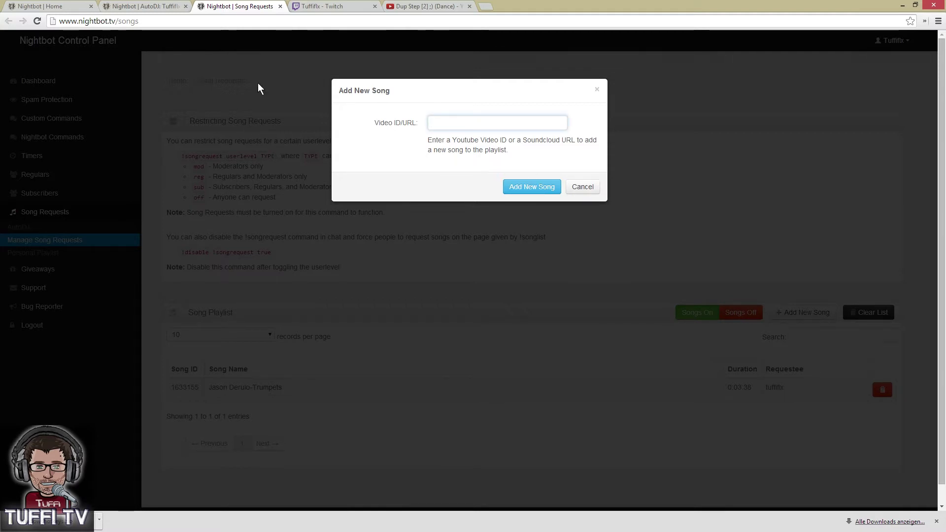
left_click(400, 7)
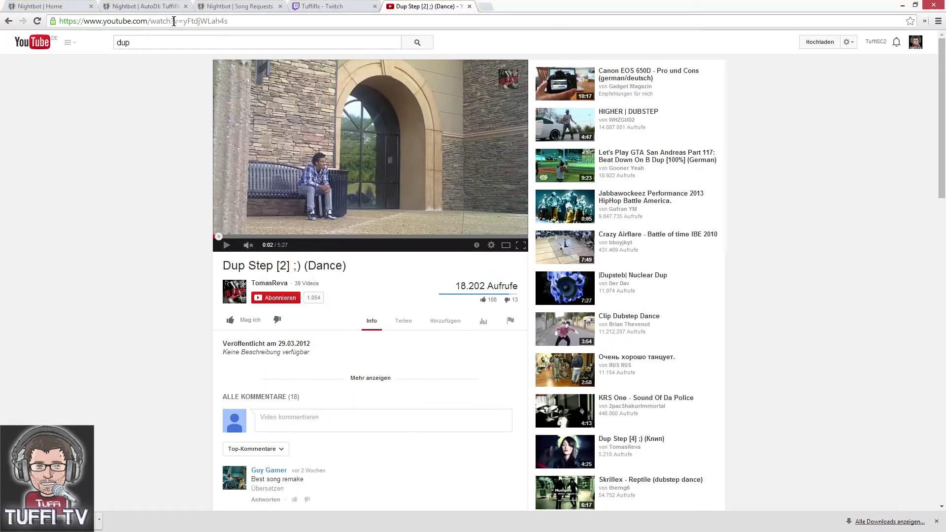
left_click_drag(183, 21, 228, 22)
key("ctrl+c")
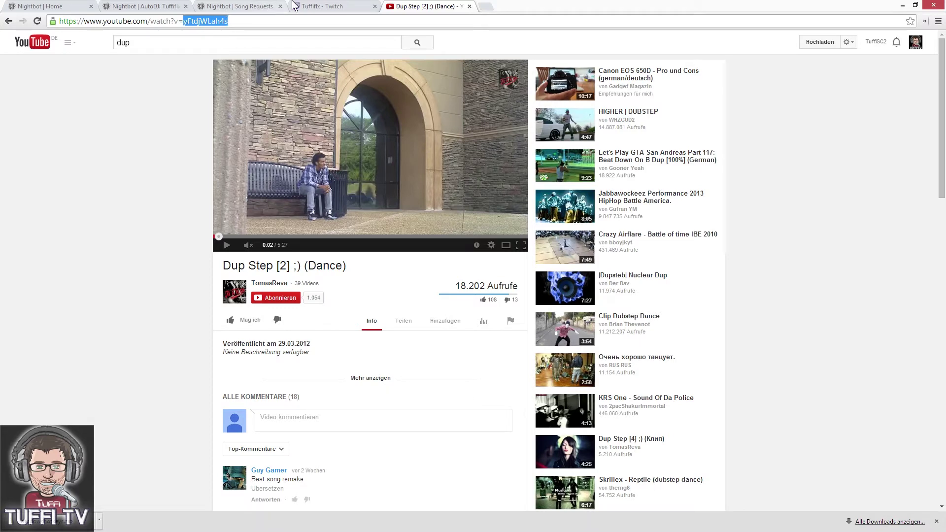
- Add the "Dup Step [2] ;) (Dance)" song to the Nightbot playlist using the copied video ID
left_click(294, 10)
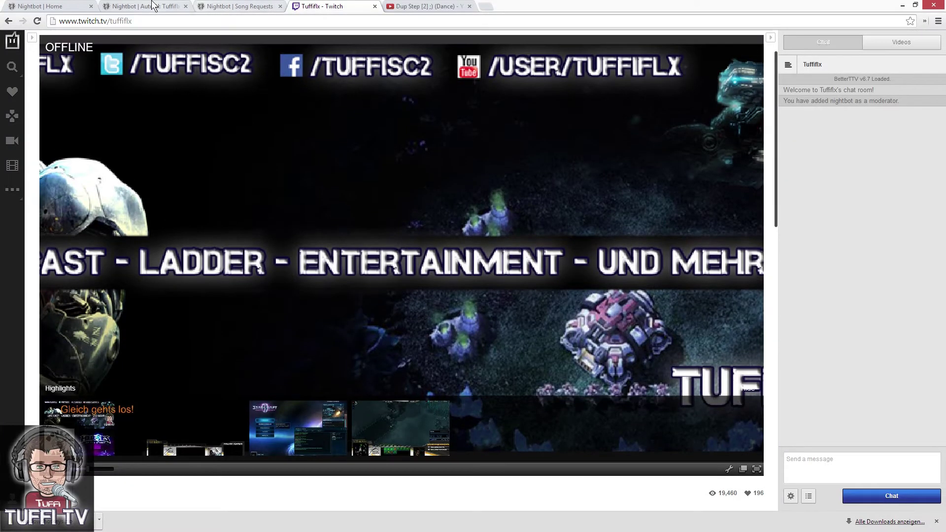
left_click(141, 6)
left_click(215, 5)
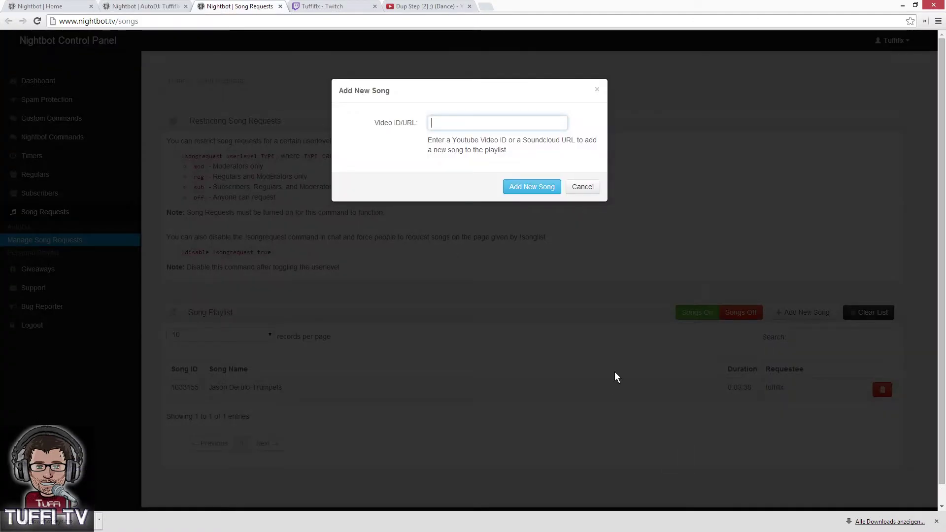
key("ctrl+v")
left_click(526, 187)
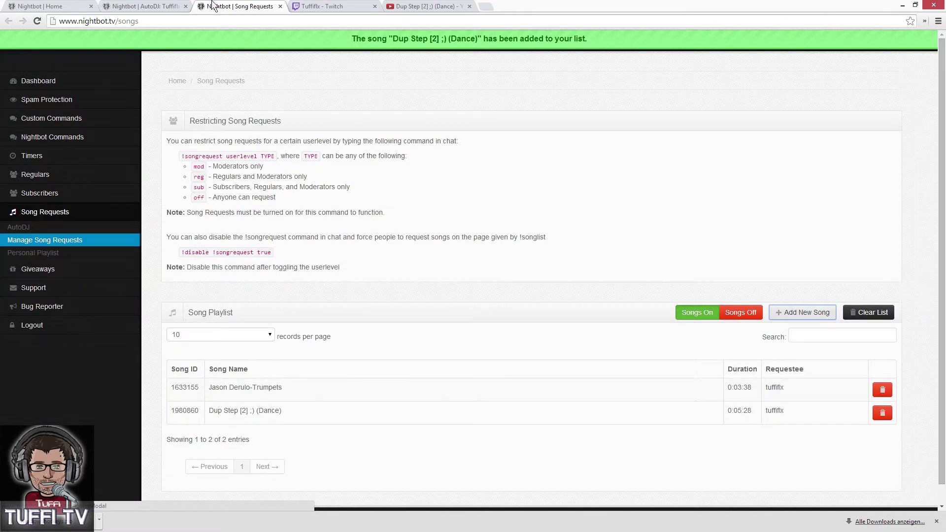
- Open the suggested "HIGHER | DUBSTEP" YouTube video, copy its full URL and return to Nightbot's Song Requests page
left_click(424, 6)
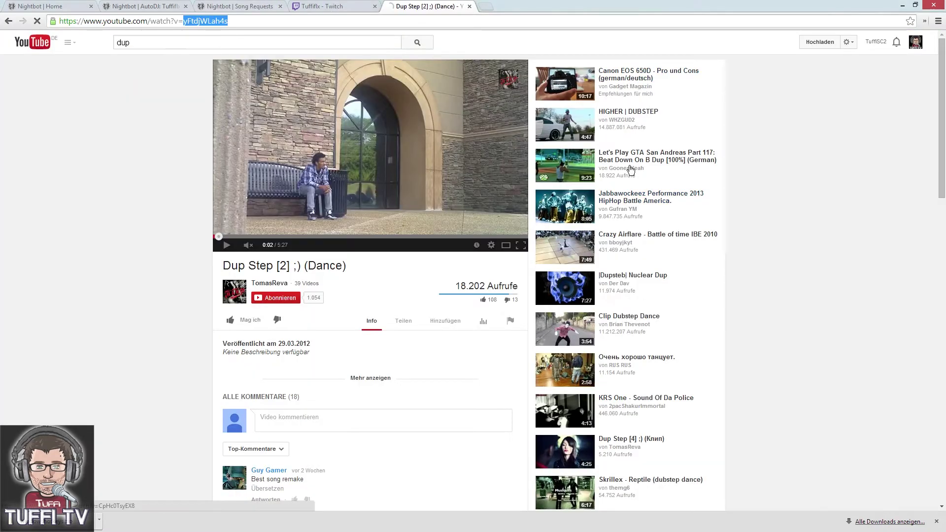
left_click(629, 116)
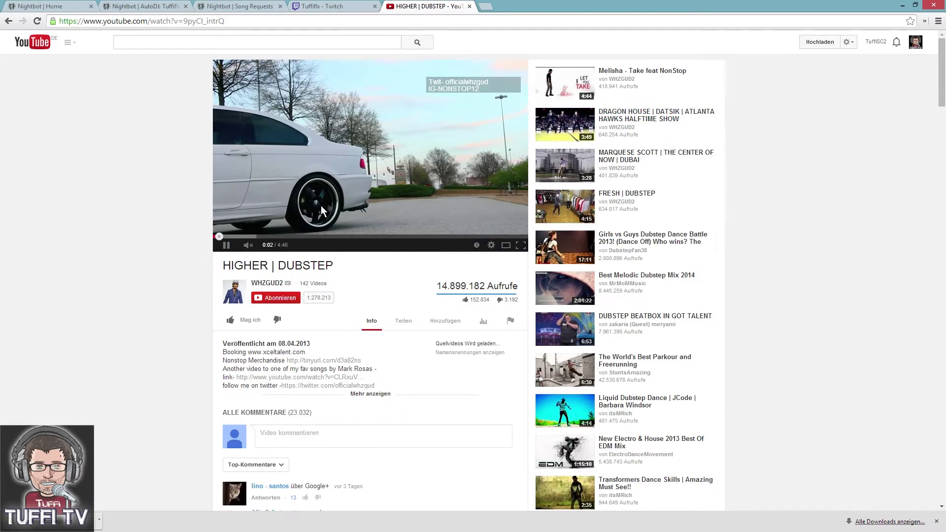
left_click(248, 20)
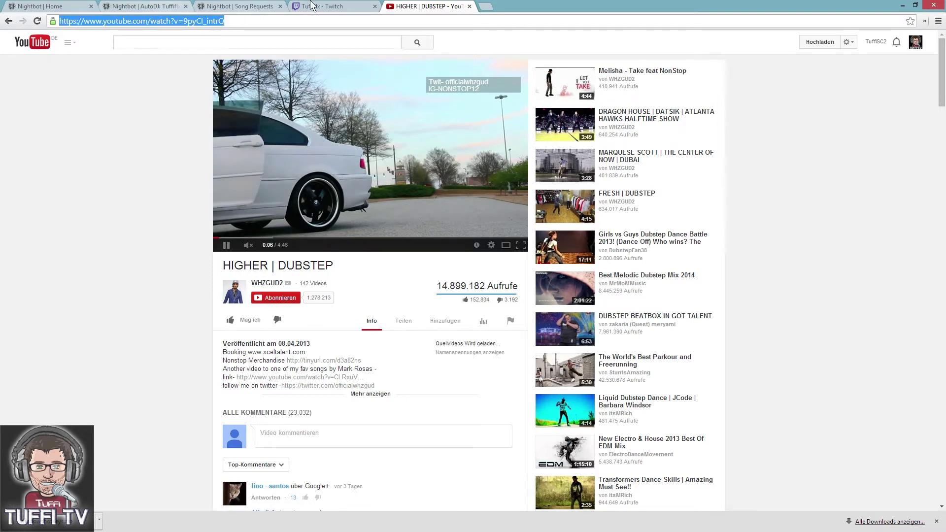
left_click(322, 6)
left_click(212, 6)
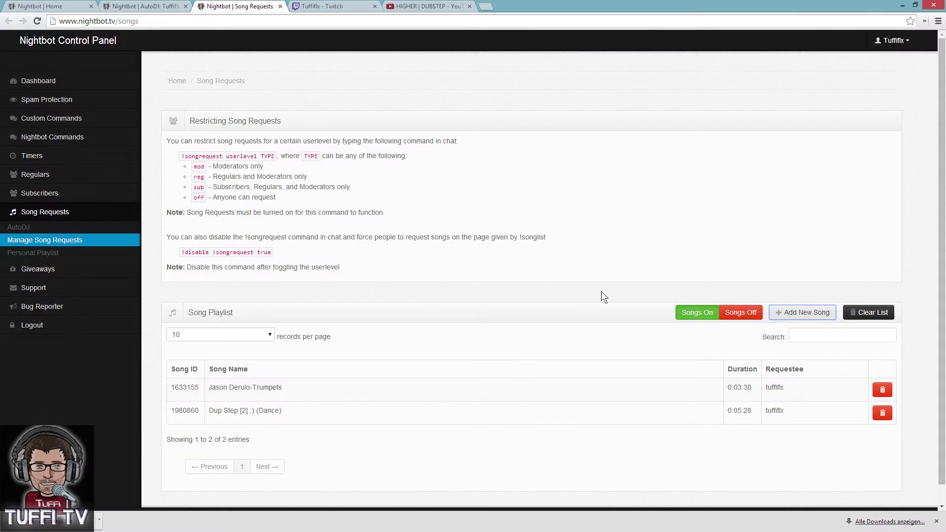
left_click(799, 310)
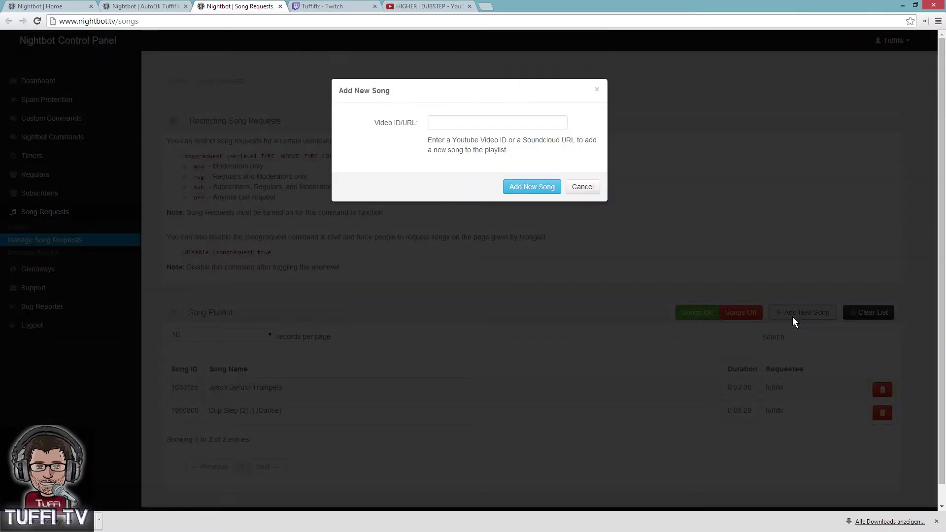
left_click(514, 124)
type("https://www.youtube.com/watch?v=9pyCl_intrQ")
left_click(527, 189)
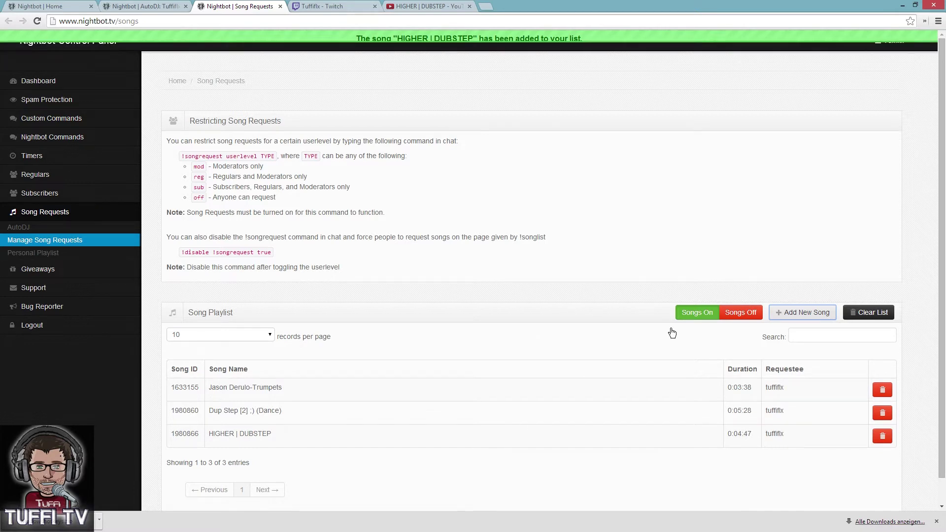
left_click(744, 314)
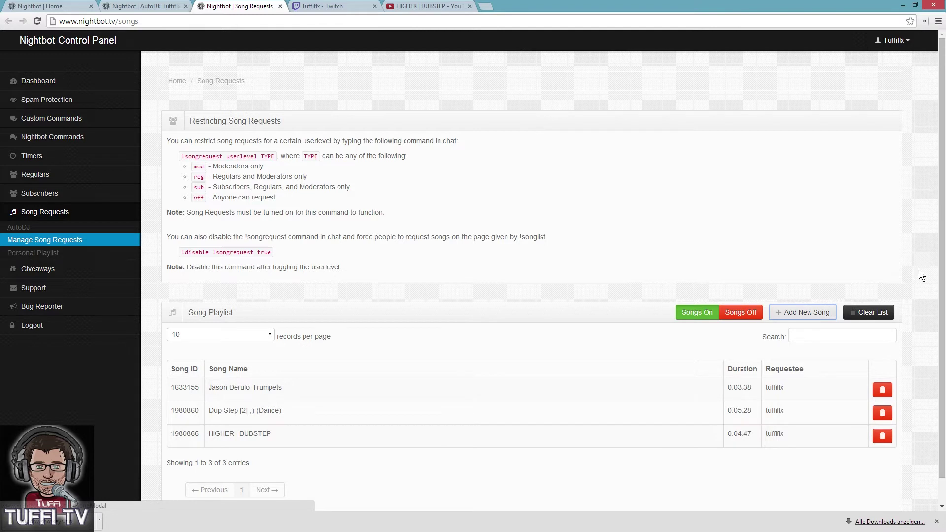
- Copy the "!songrequest userlevel TYPE" command from Nightbot's restriction instructions and paste it into the Twitch chat message
left_click_drag(941, 146, 939, 217)
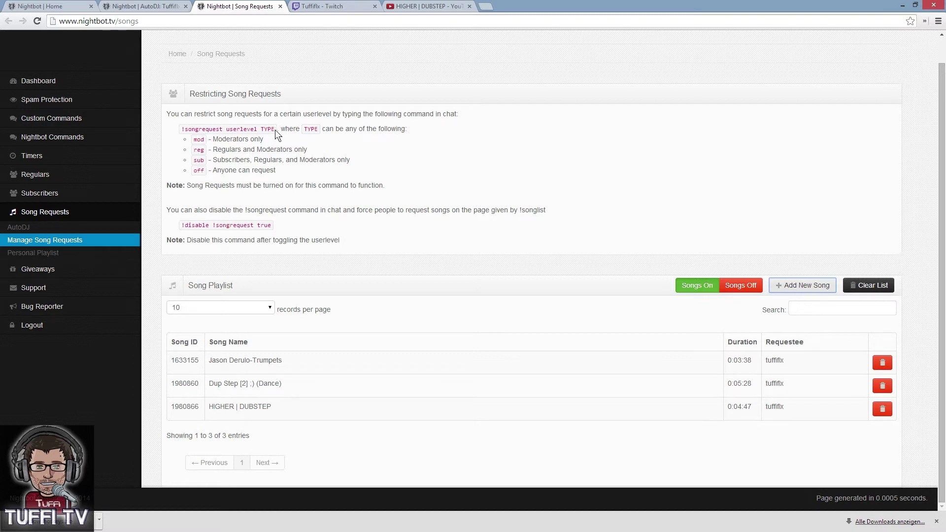
left_click_drag(274, 129, 181, 130)
key("ctrl+c")
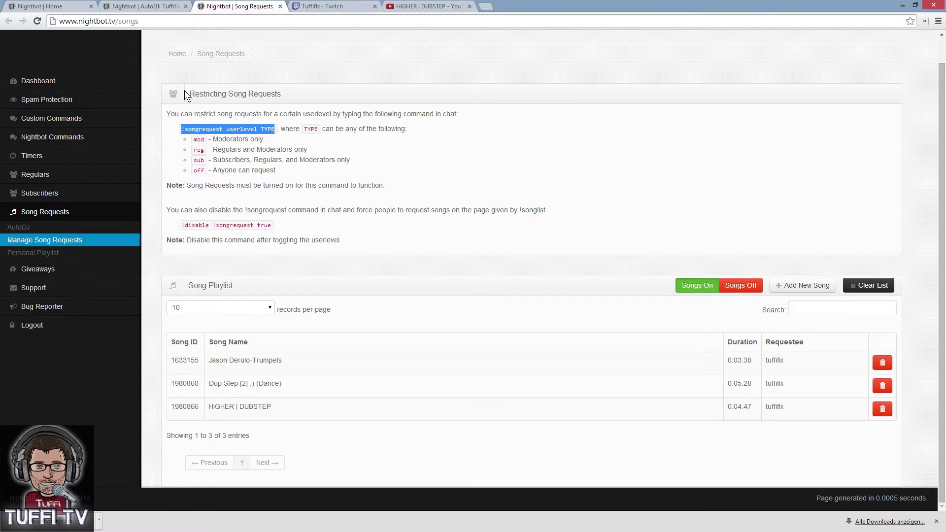
left_click(322, 6)
left_click(813, 472)
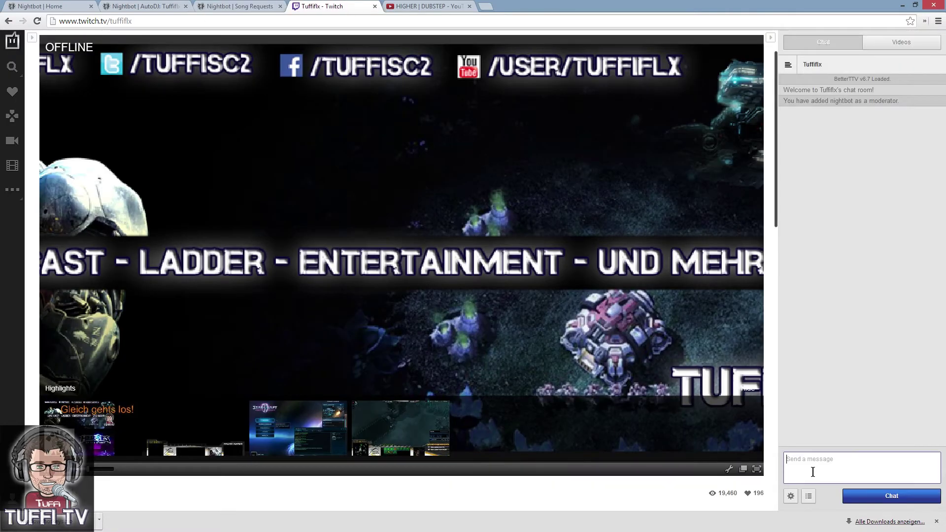
key("ctrl+v")
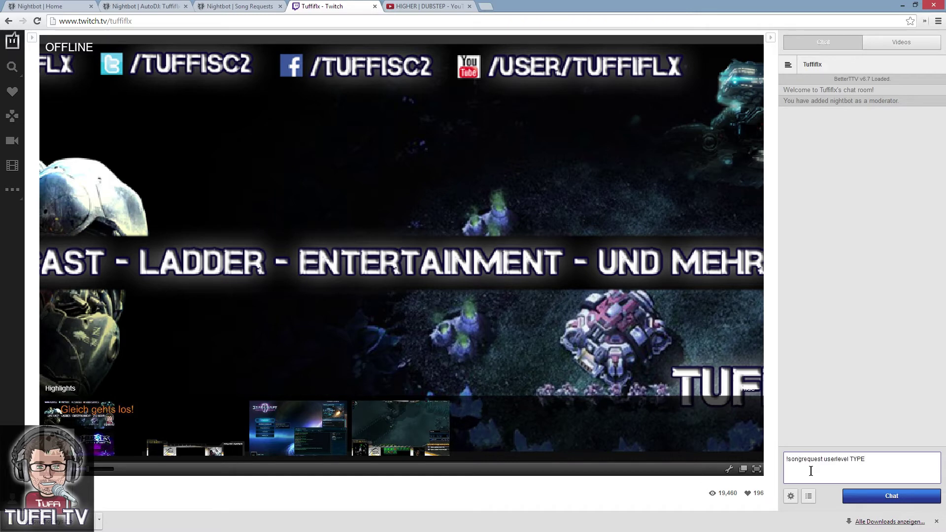
- Replace TYPE with "off" in the chat command and send "!songrequest userlevel off" to allow requests from anyone
key("BackSpace")
key("BackSpace")
key("BackSpace")
key("BackSpace")
left_click(243, 6)
left_click(318, 6)
key("Return")
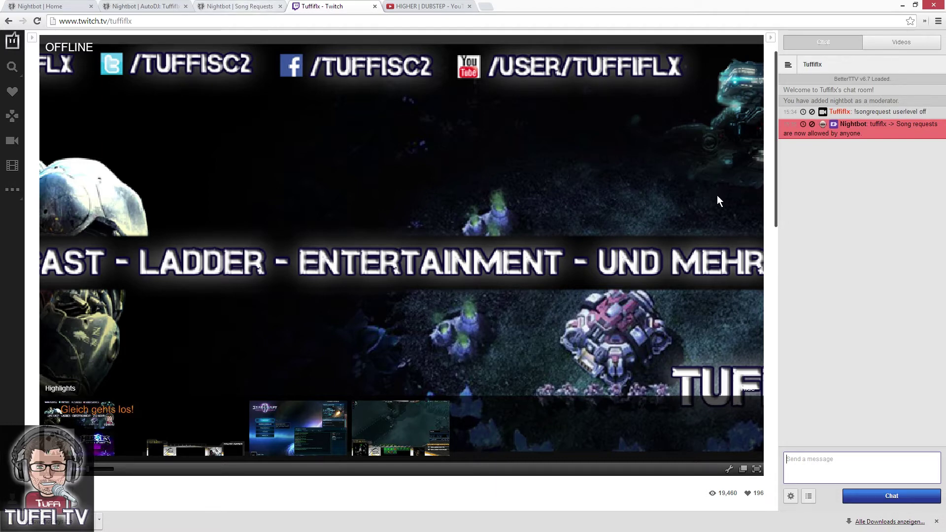
- Check the sub userlevel description on Nightbot's Song Requests page, and send "!songrequest" in the Twitch chat
left_click(238, 6)
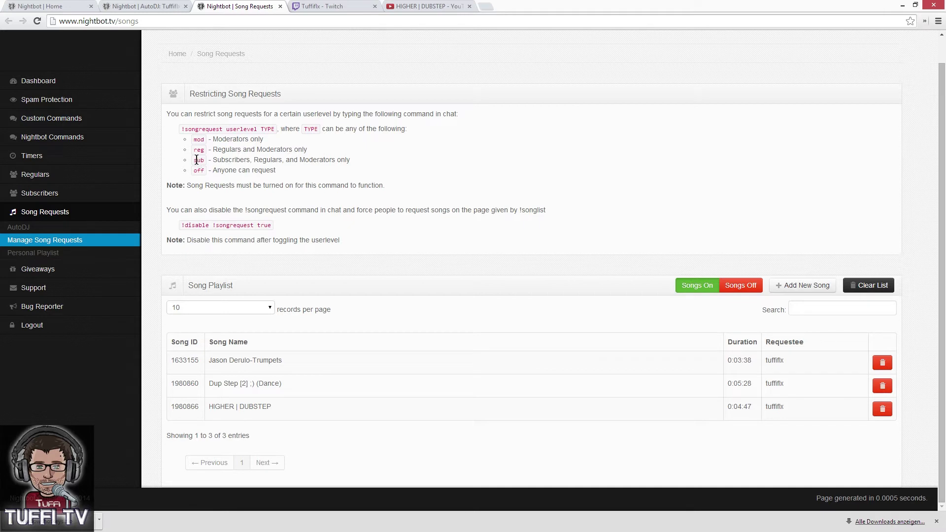
left_click_drag(365, 161, 207, 161)
left_click(392, 166)
left_click(335, 7)
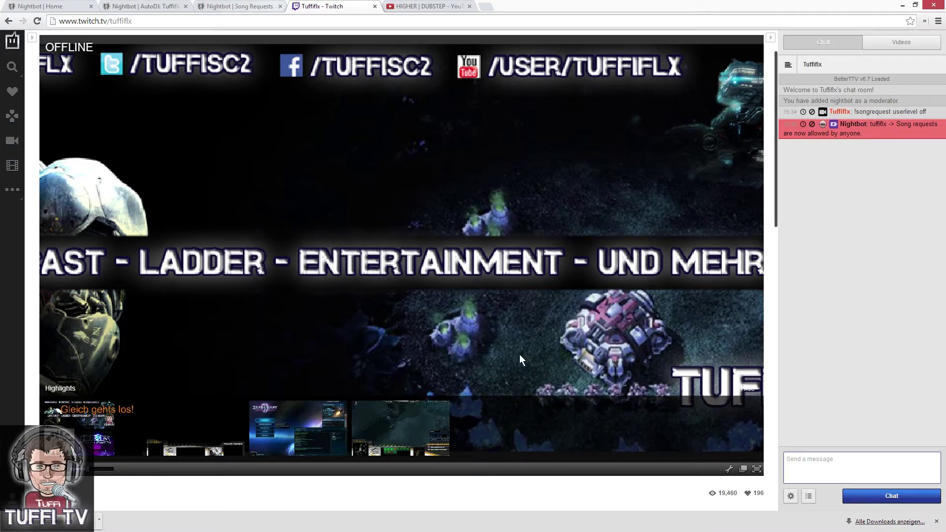
type("!")
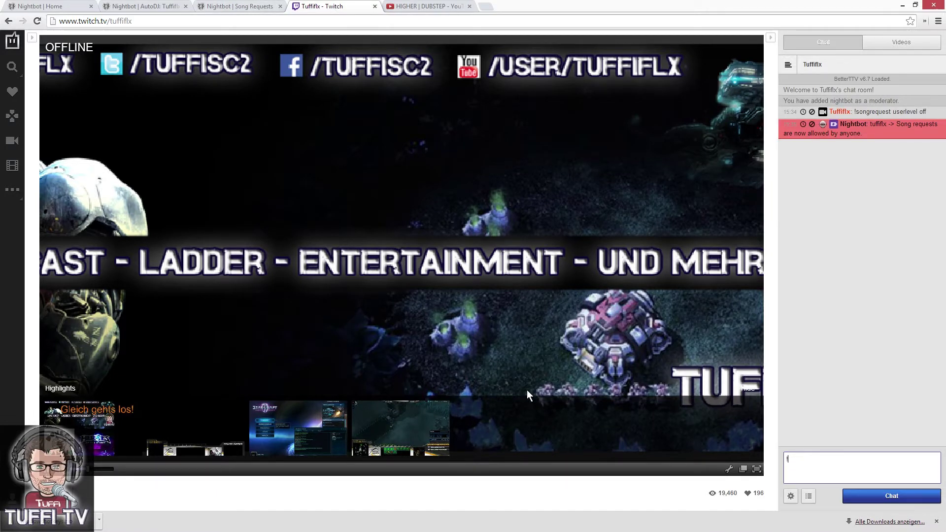
type("songrequest")
key("Return")
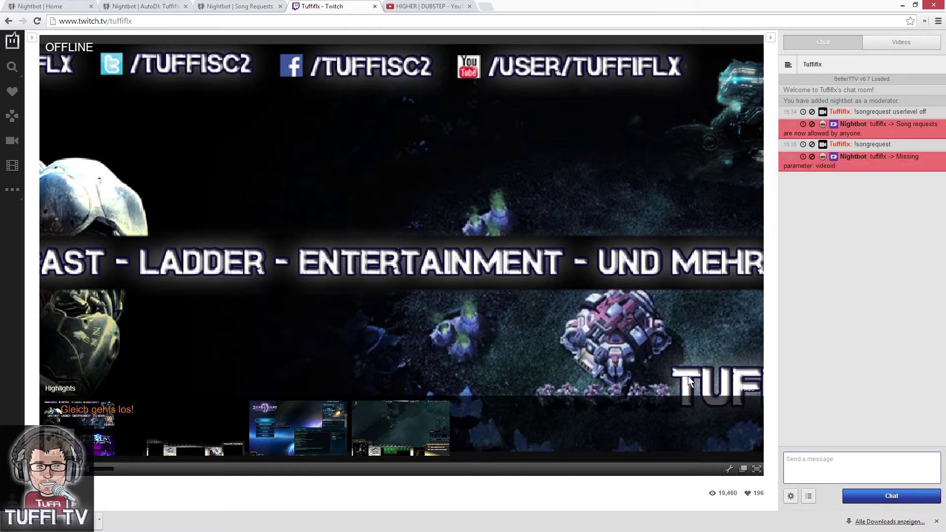
- Recall the "!songrequest" message in chat and copy the video ID of the "FRESH | DUBSTEP" YouTube video
key("Up")
left_click(425, 6)
left_click(650, 199)
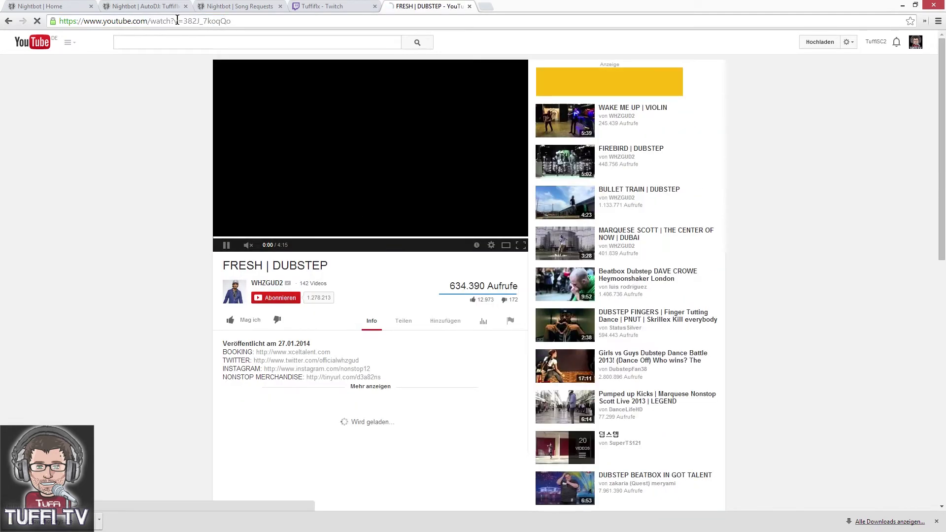
double_click(258, 21)
key("ctrl+c")
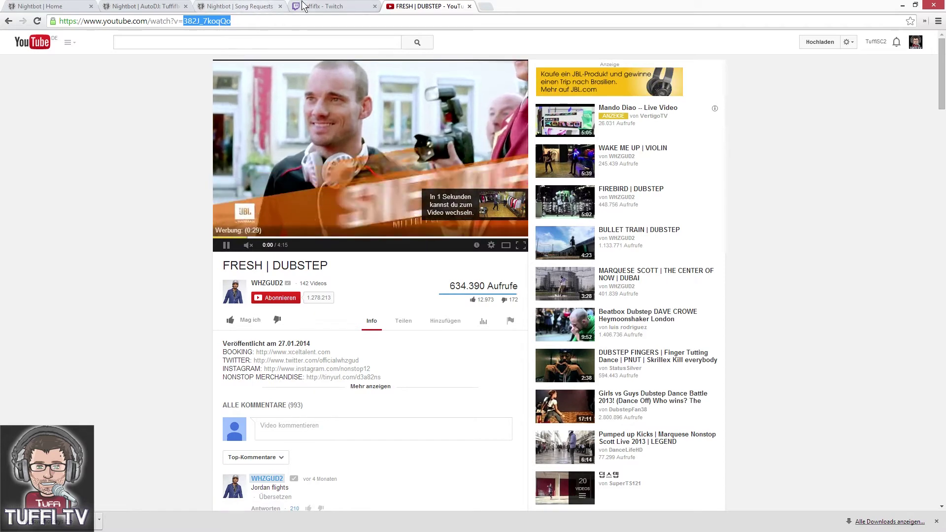
- Append the copied video ID to "!songrequest" in the Twitch chat and send the request
left_click(320, 7)
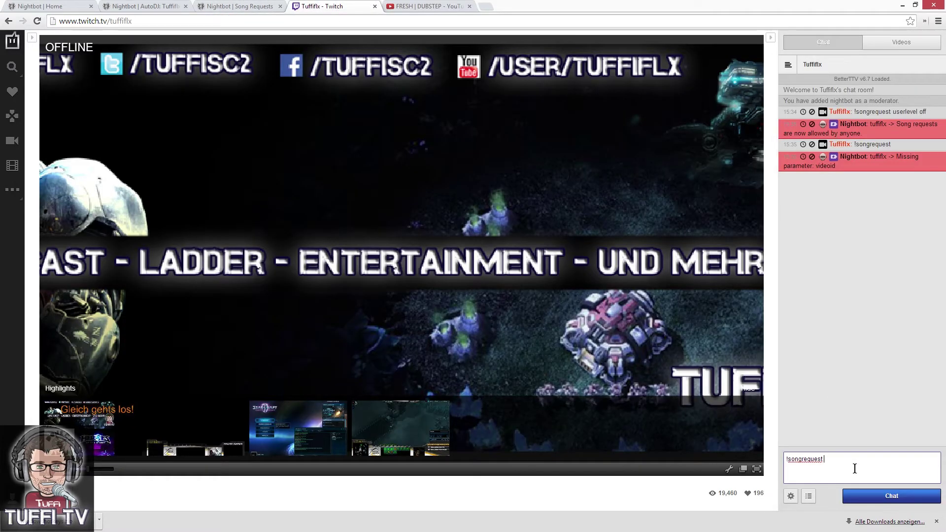
key("ctrl+v")
key("Return")
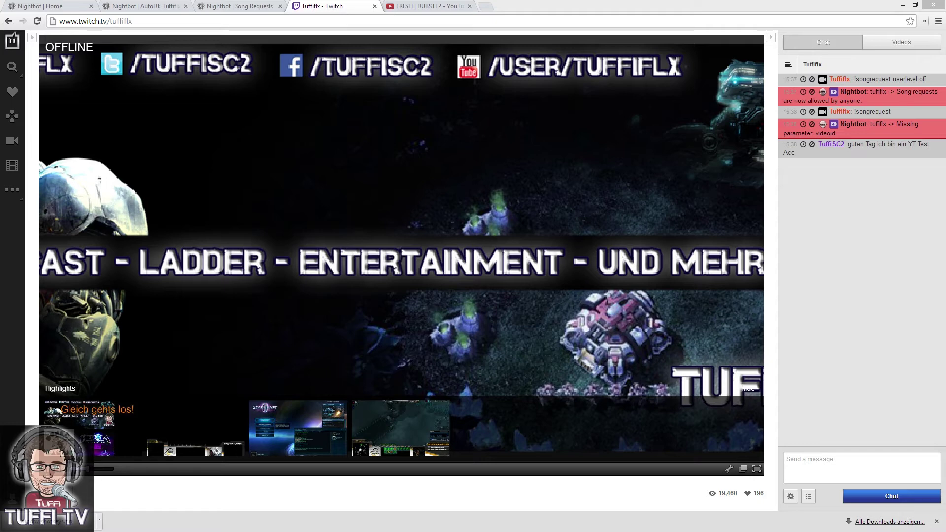
- Open the "Liquid Dubstep Dance | JCode | Barbara Windsor" video on YouTube and copy its video ID from the address
left_click(411, 6)
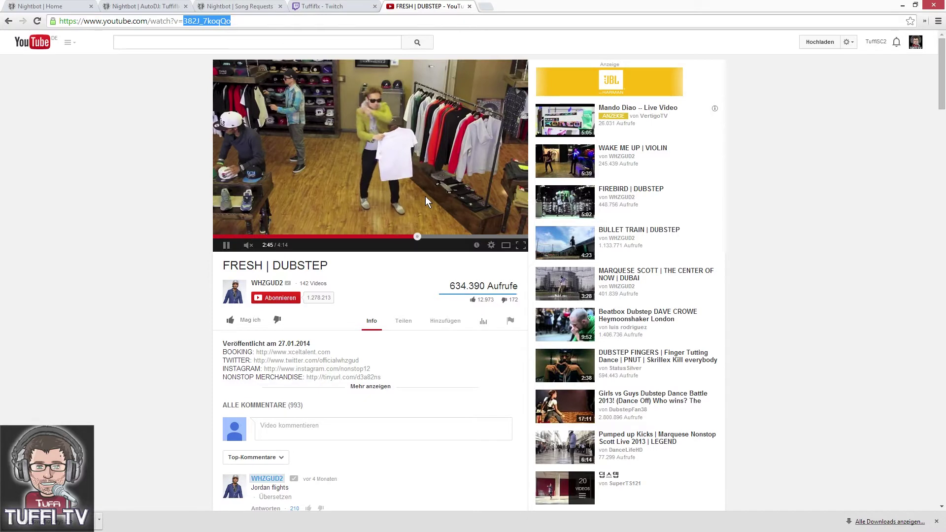
right_click(207, 20)
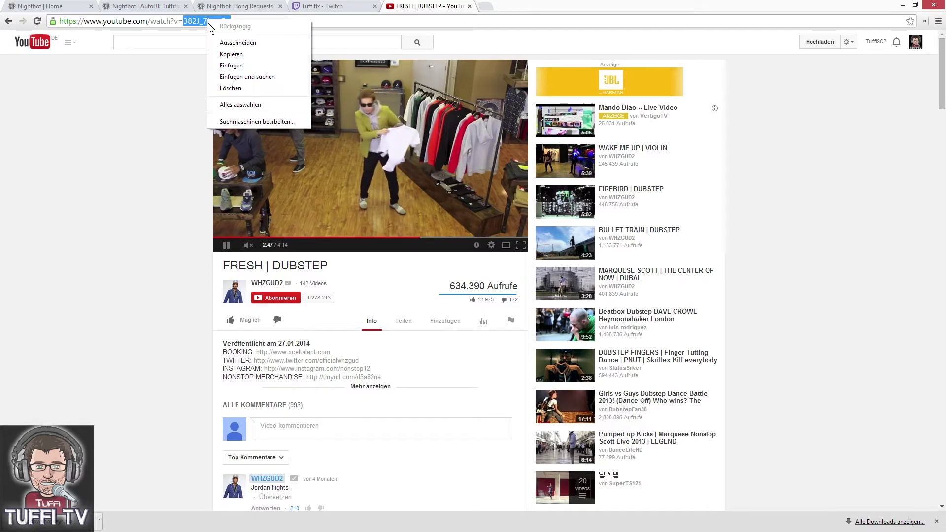
left_click(239, 65)
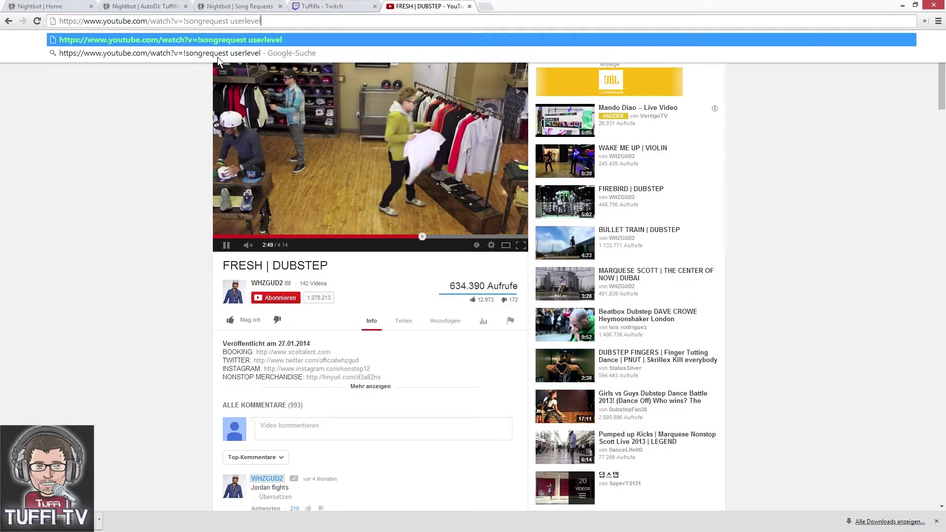
key("alt+Left")
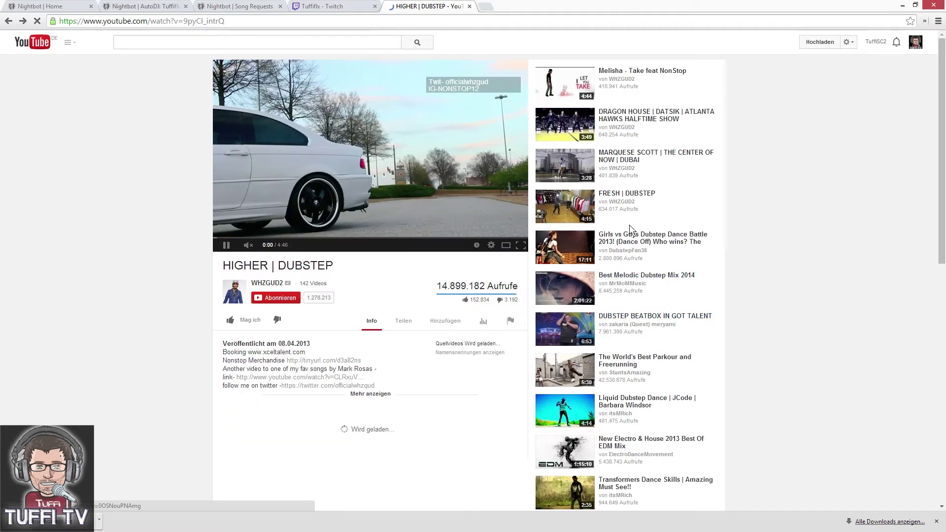
left_click(623, 403)
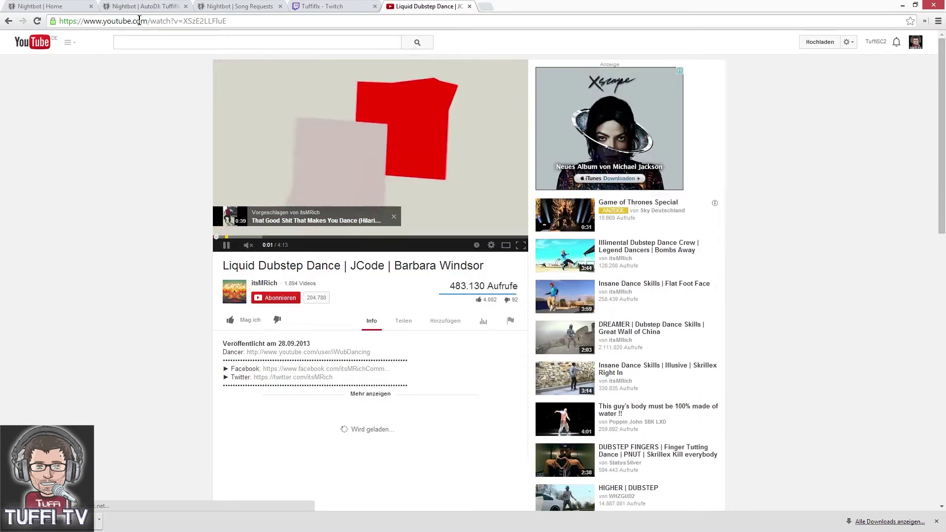
double_click(222, 22)
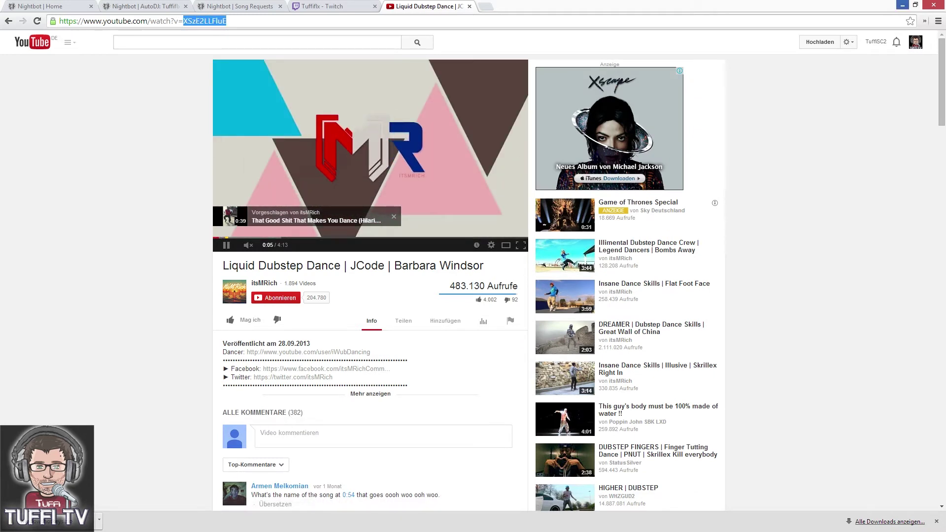
- Review the song request messages in the Twitch chat and the playlist on Nightbot's Song Requests page
left_click(902, 4)
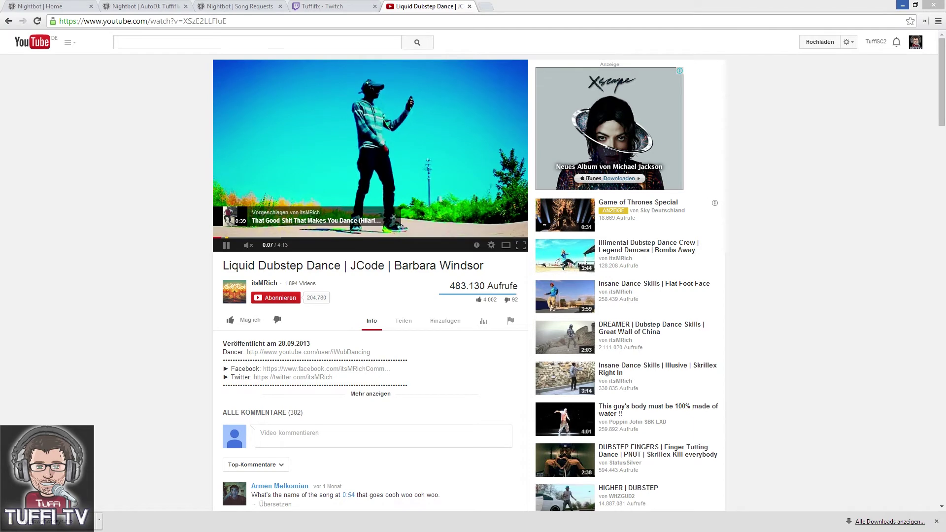
left_click(31, 6)
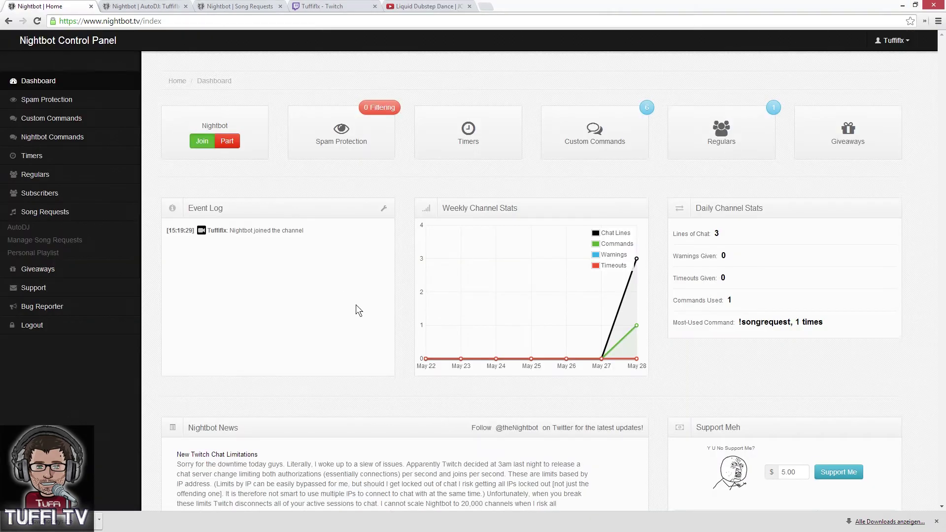
left_click(130, 6)
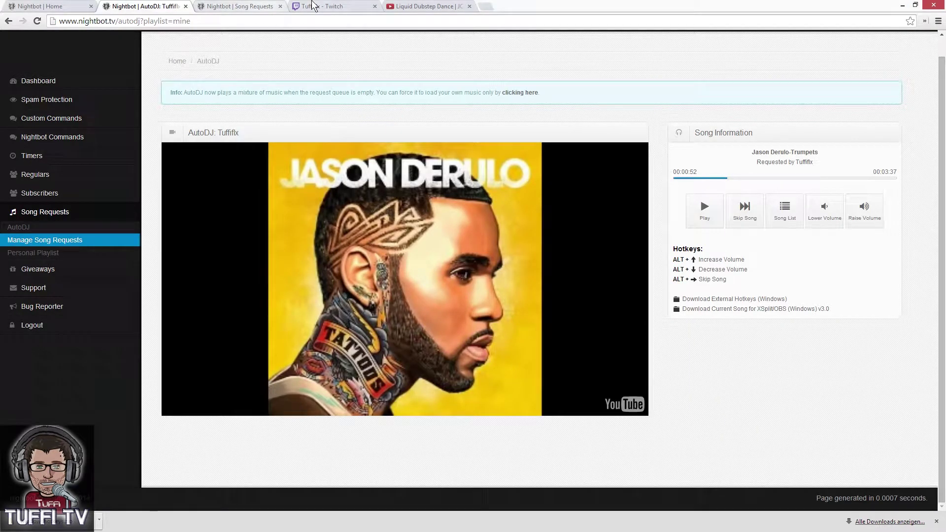
left_click(319, 6)
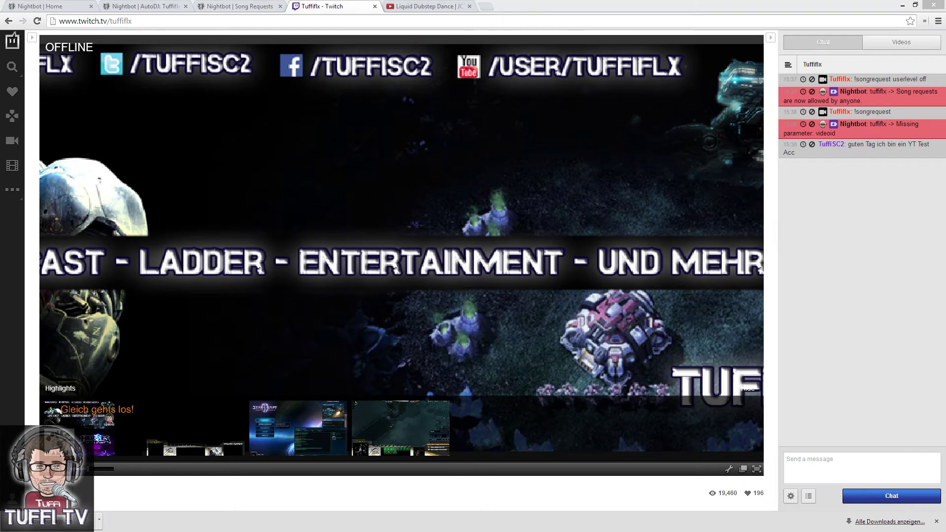
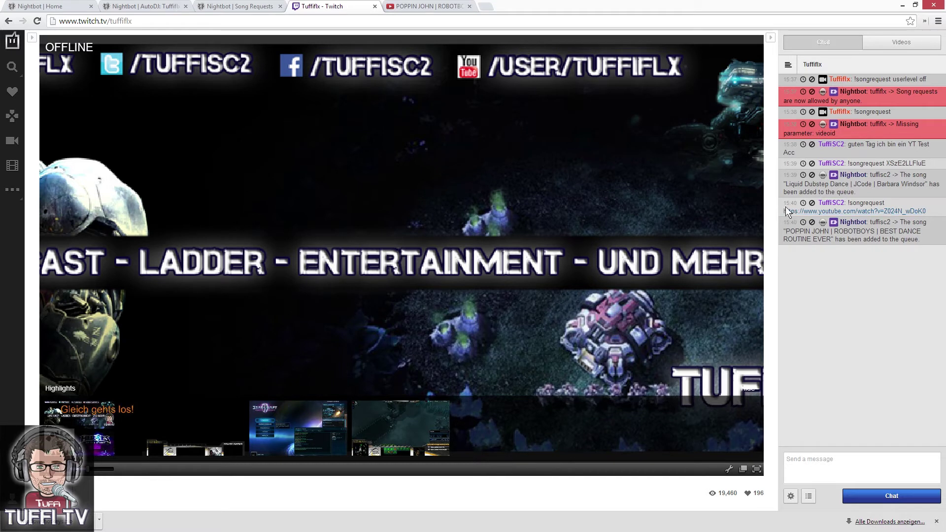
left_click(921, 212)
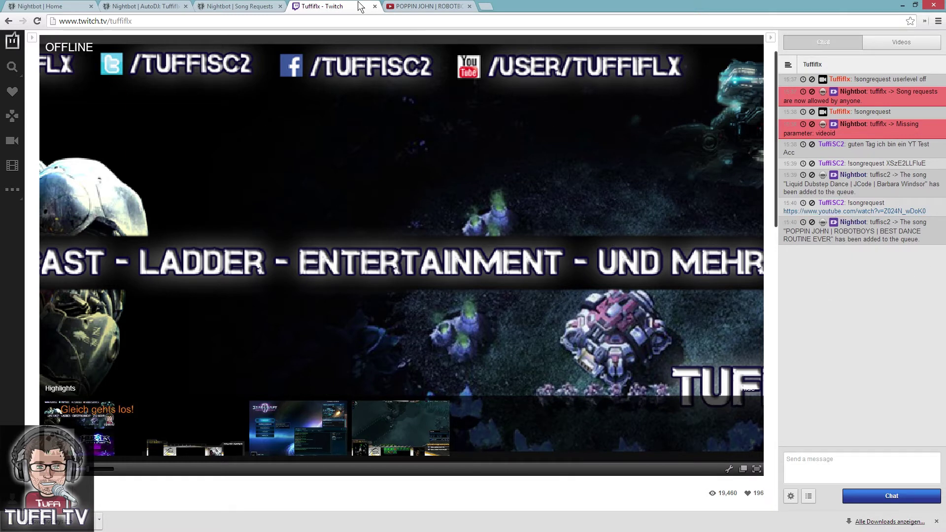
left_click(255, 6)
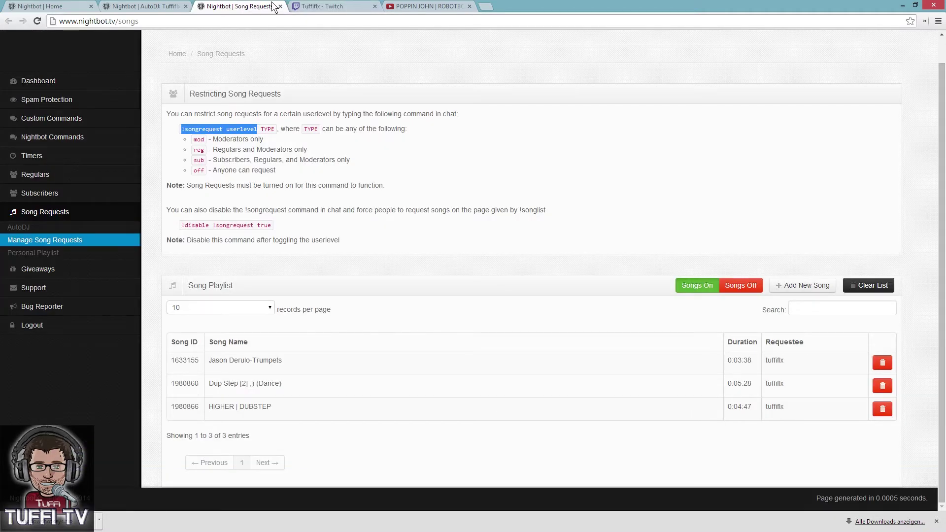
- Open the "Dragon House | Dubstep" video on YouTube, copy its video ID and return to the Twitch chat
left_click(404, 6)
scroll(732, 252, "down", 10)
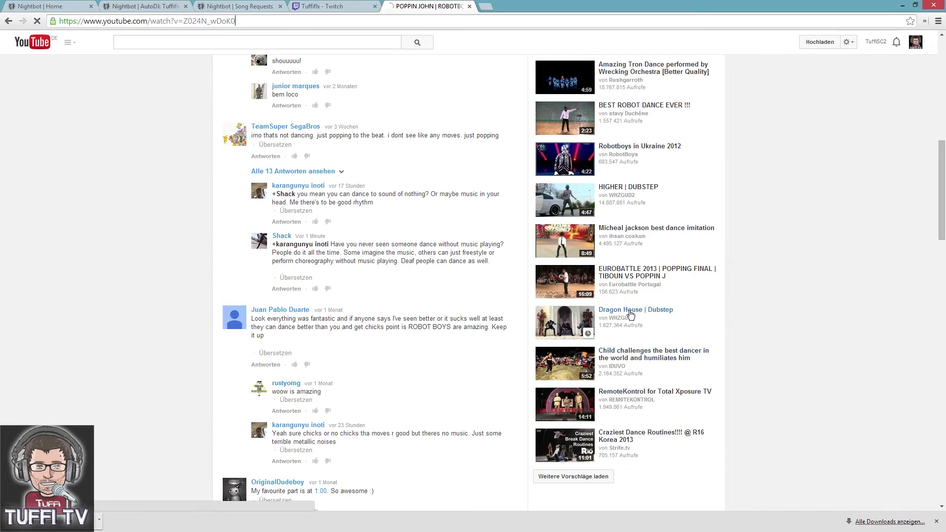
left_click(631, 312)
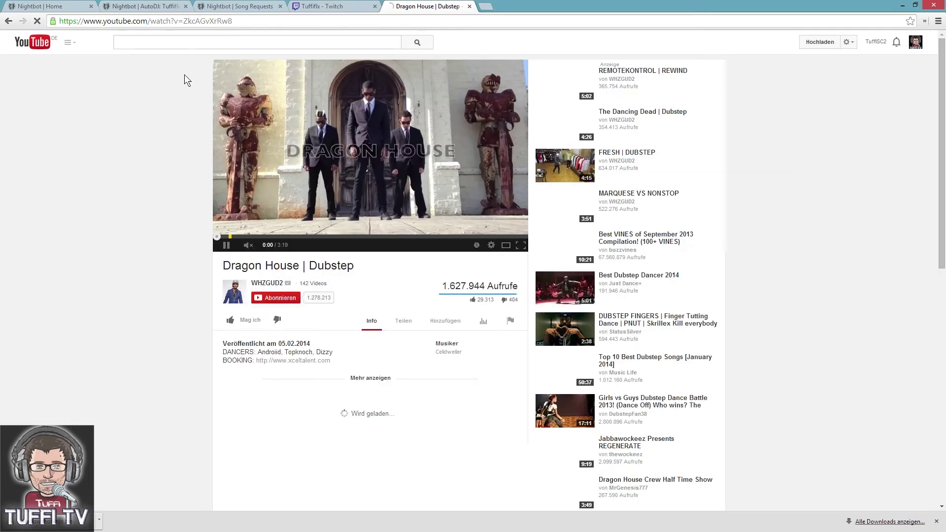
double_click(193, 21)
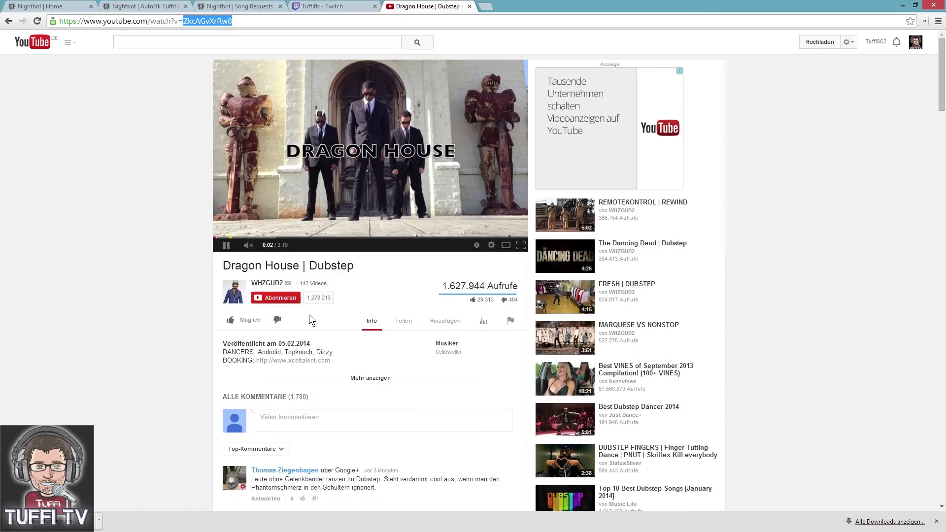
left_click(314, 6)
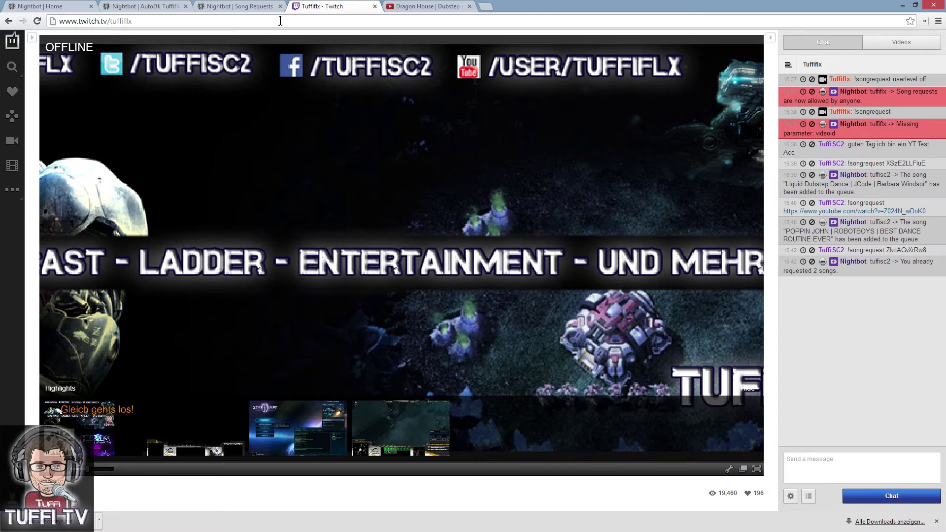
- Check the viewer's requested songs in the playlist on the Song Requests page and compare with the AutoDJ player
left_click(118, 6)
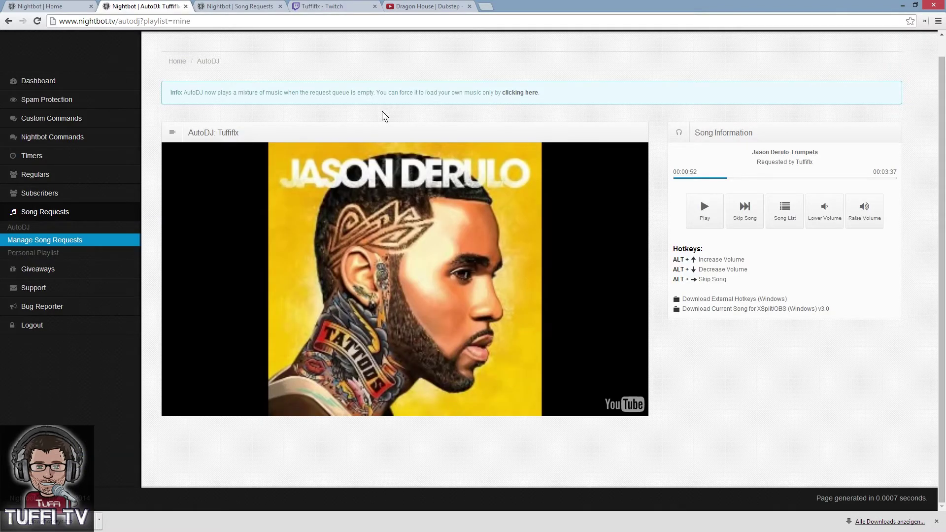
left_click(238, 6)
left_click(433, 310)
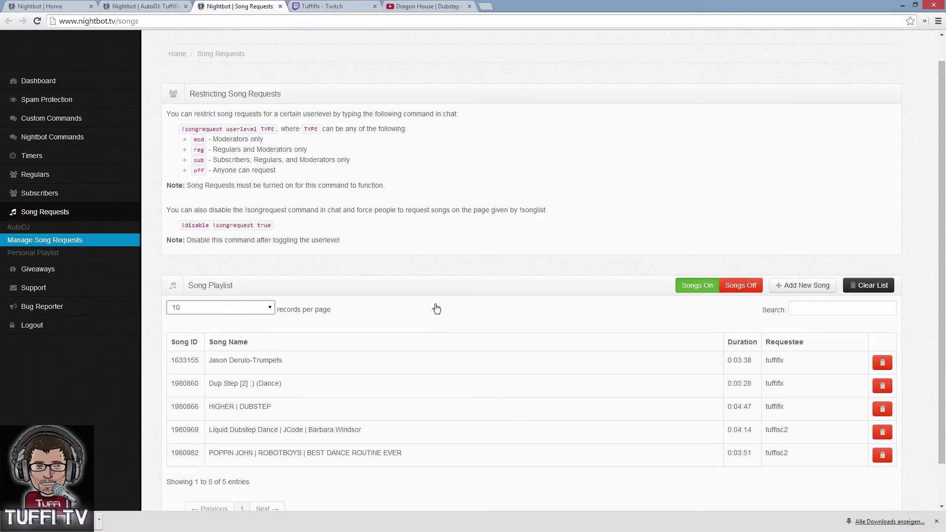
scroll(436, 304, "down", 1)
left_click(148, 7)
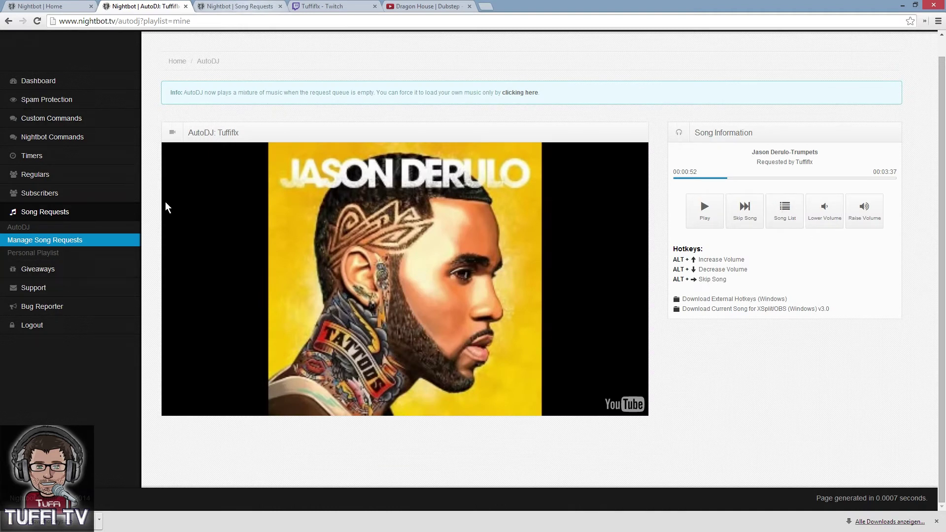
left_click(251, 8)
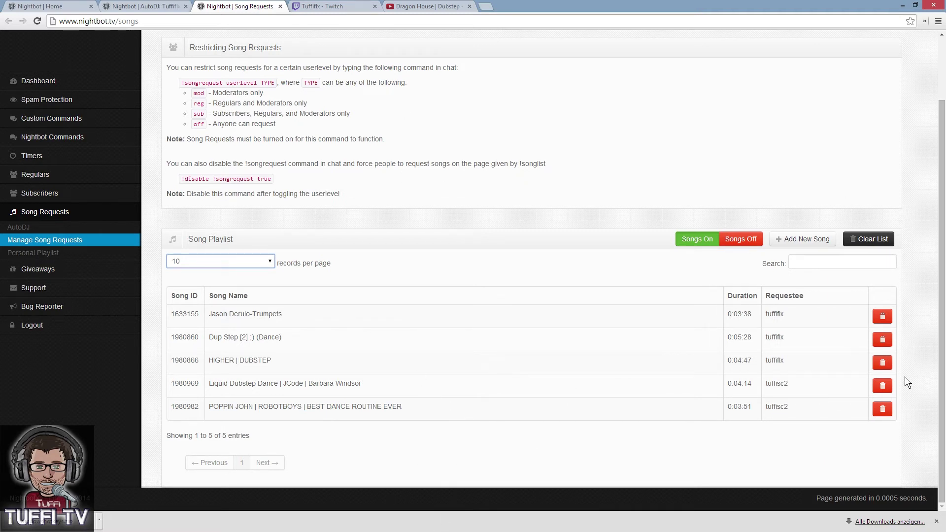
- Delete "Liquid Dubstep Dance | JCode | Barbara Windsor" and "POPPIN JOHN | ROBOTBOYS | BEST DANCE ROUTINE EVER" from the song playlist
left_click(883, 386)
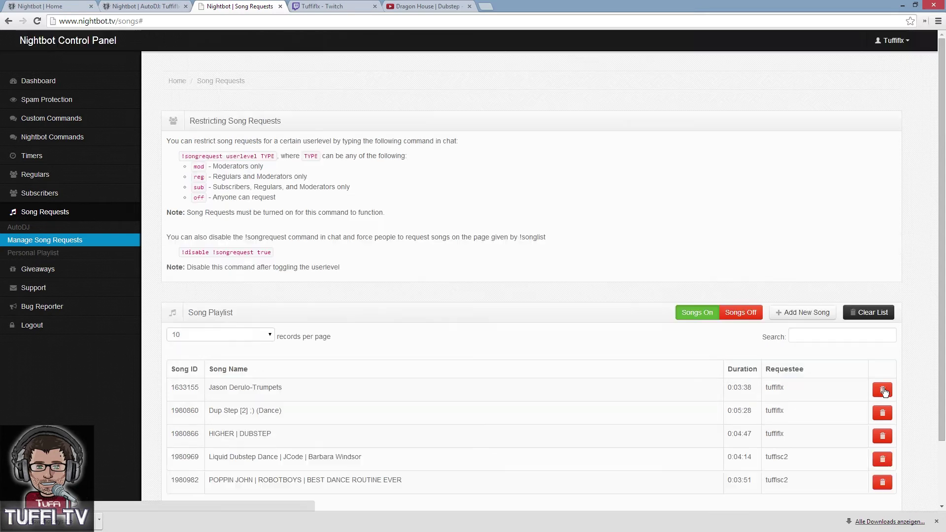
left_click(882, 458)
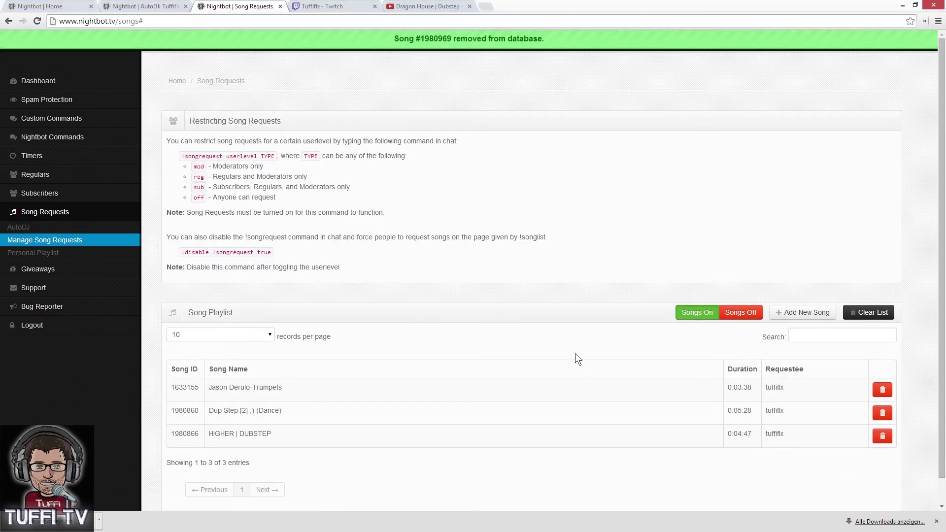
scroll(575, 353, "down", 1)
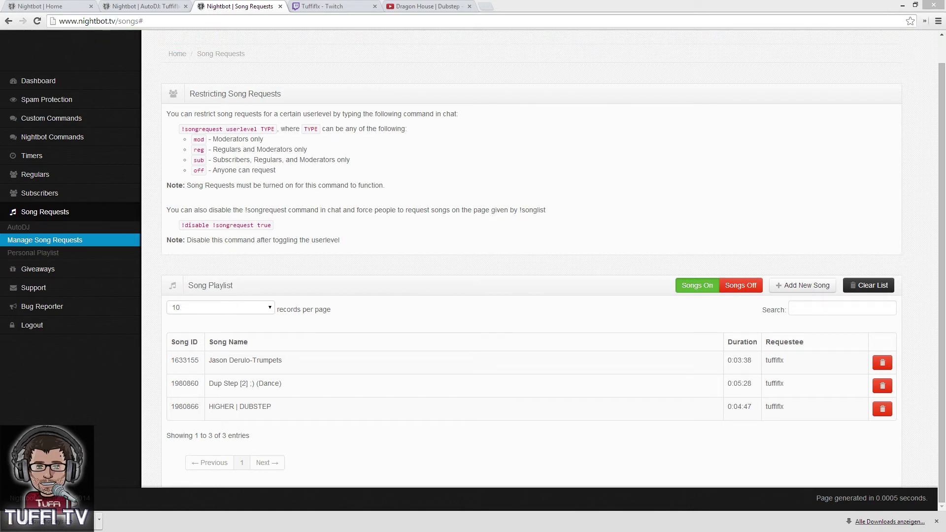
- Check the latest song request reply in the Twitch chat and reload Nightbot's Song Requests page to update the playlist
key("ctrl+Tab")
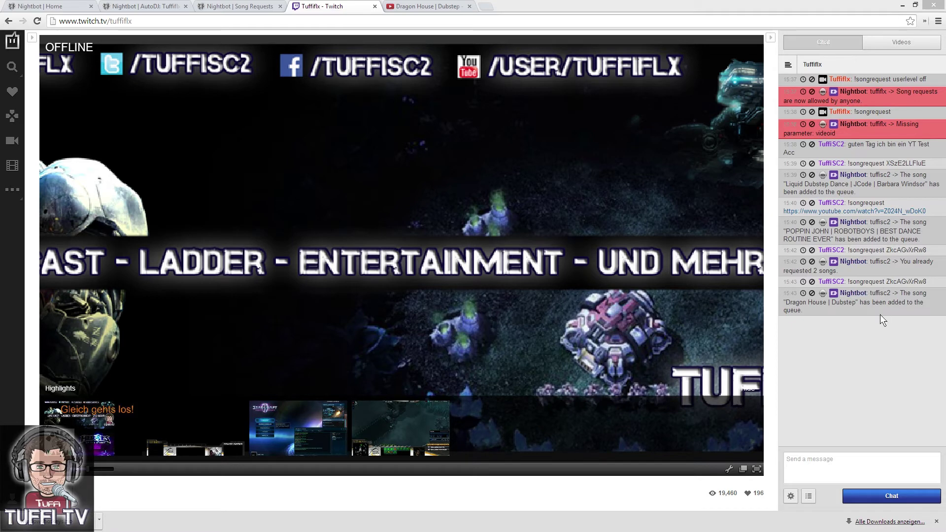
left_click(159, 7)
left_click(253, 9)
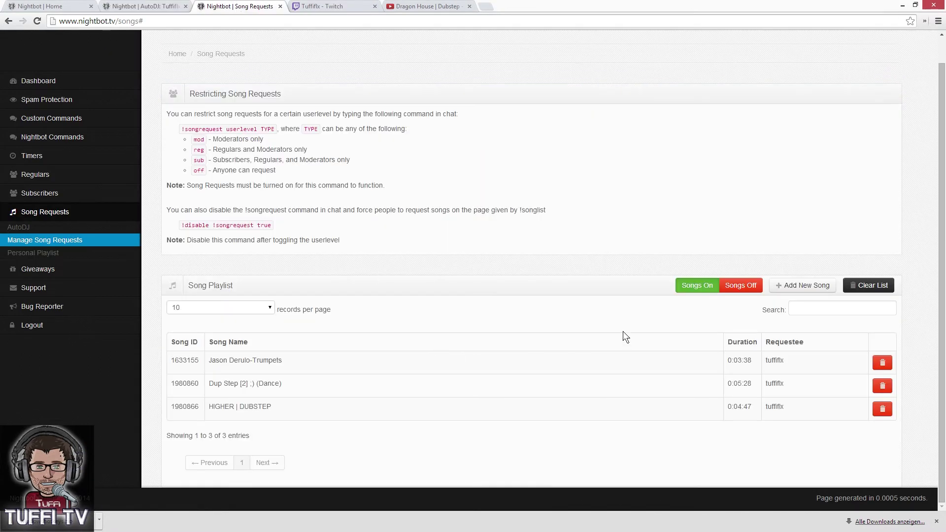
scroll(623, 331, "up", 1)
scroll(456, 300, "down", 1)
scroll(442, 321, "up", 1)
scroll(493, 419, "down", 1)
key("F5")
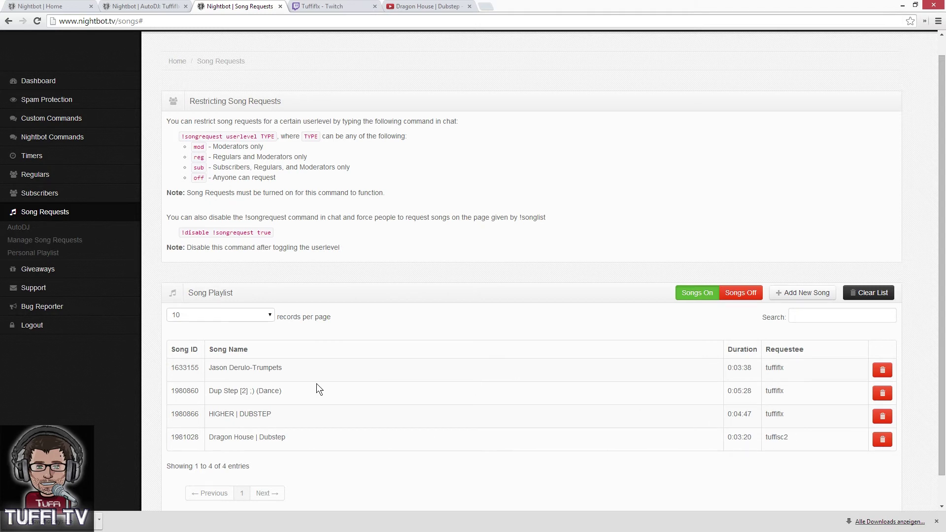
- Examine the "!disable !songrequest true" command in the Restricting Song Requests section
scroll(365, 406, "down", 1)
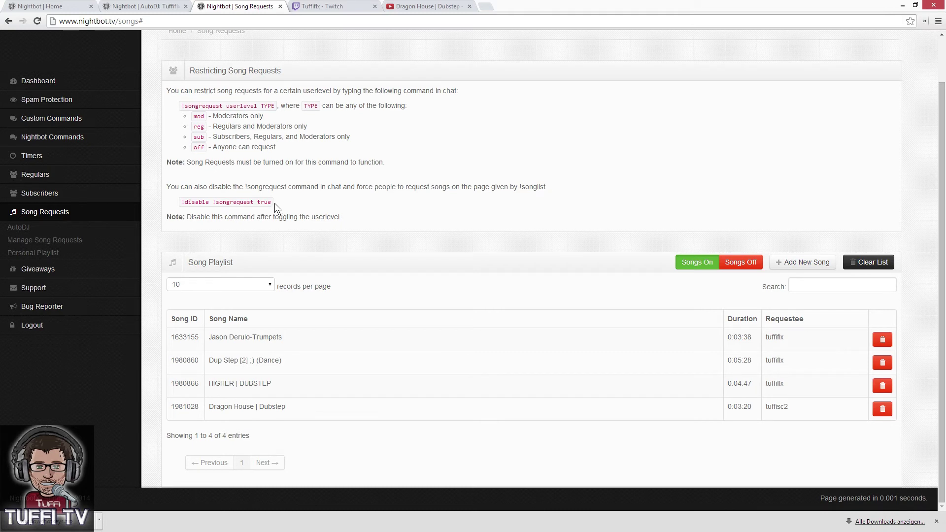
mouse_move(269, 202)
left_mouse_down()
mouse_move(137, 209)
mouse_move(282, 205)
left_mouse_up()
left_click(356, 210)
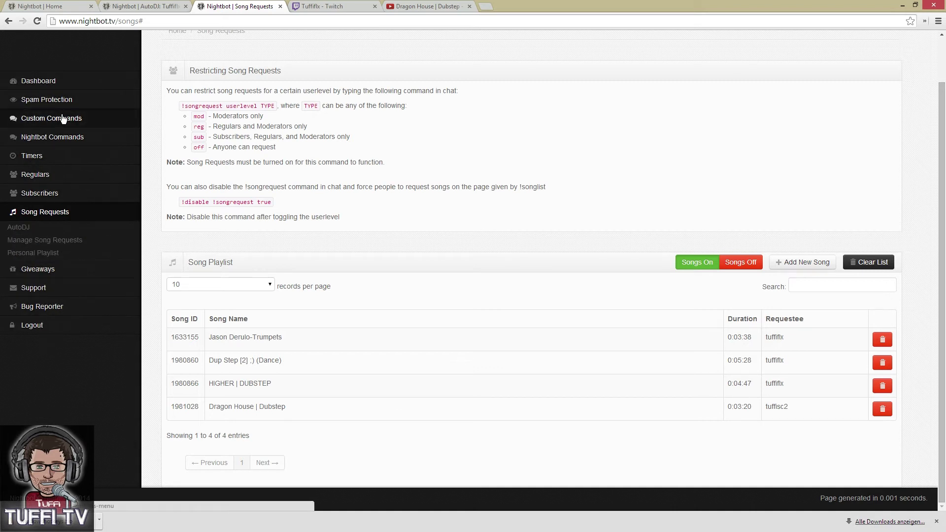
- Open Nightbot's Song Request Commands reference and examine the command descriptions, including "!delsong"
left_click(60, 138)
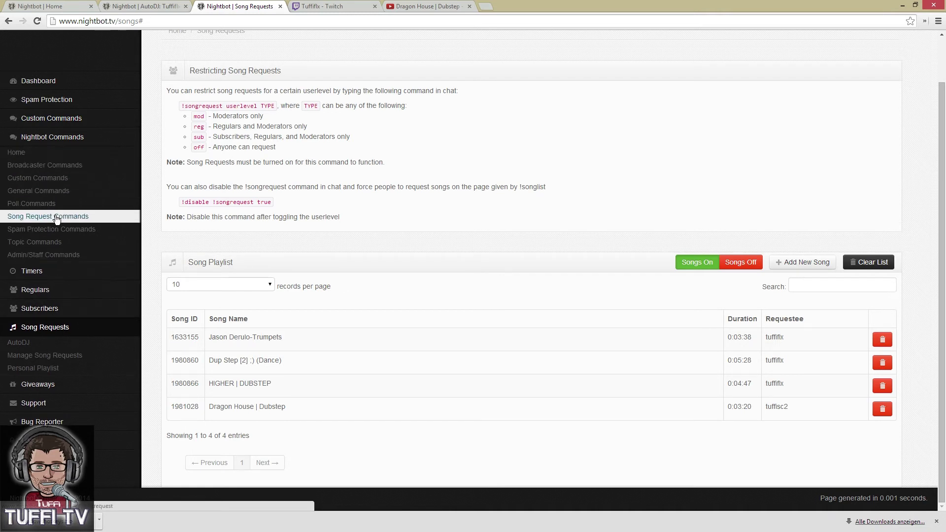
left_click(17, 152)
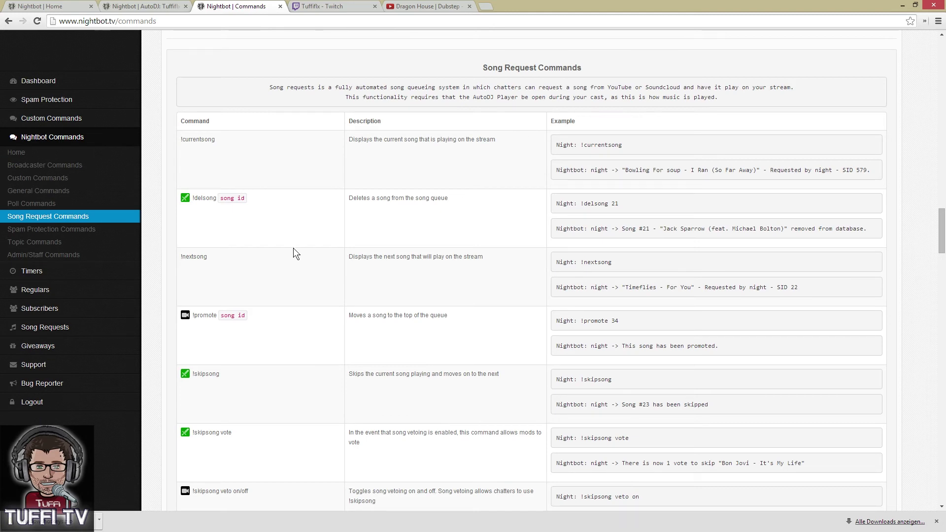
scroll(225, 155, "down", 1)
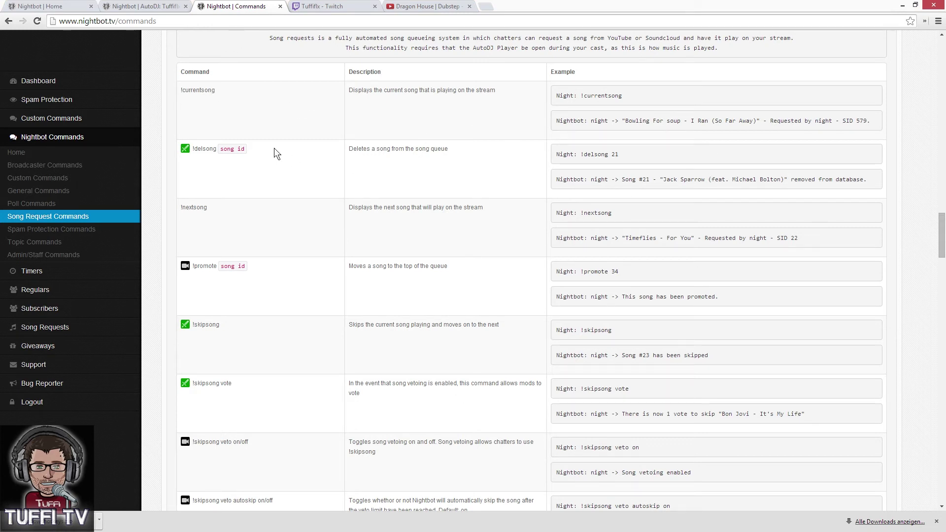
- Skip to the next song in the AutoDJ player and return to the Song Request Commands reference
left_click(142, 6)
left_click(706, 211)
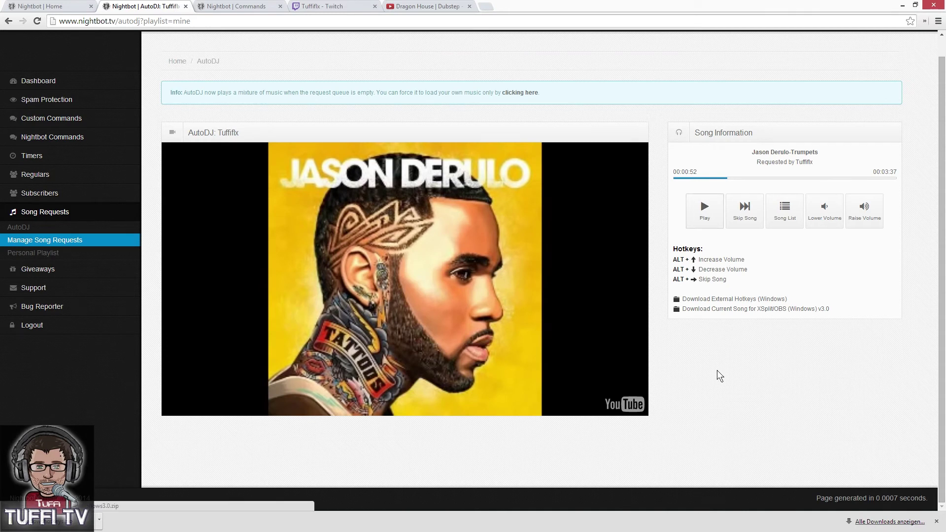
left_click(751, 224)
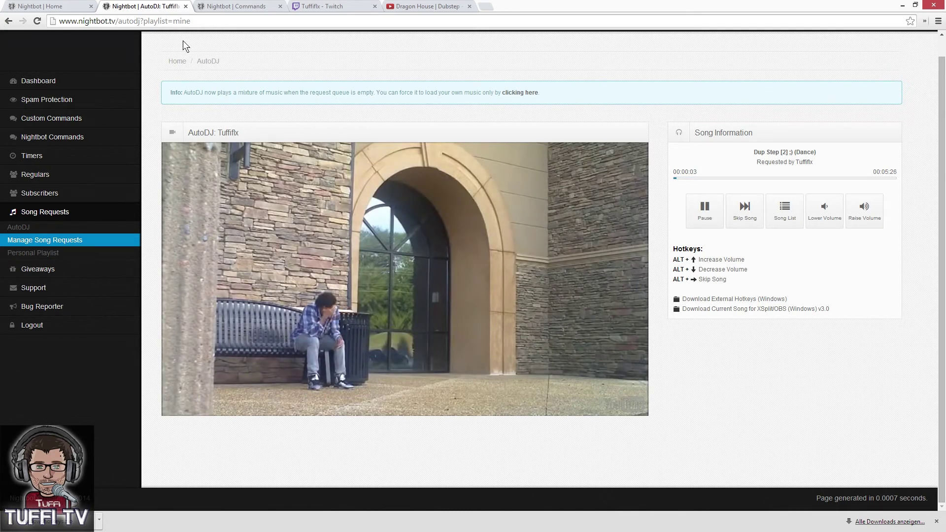
left_click(217, 6)
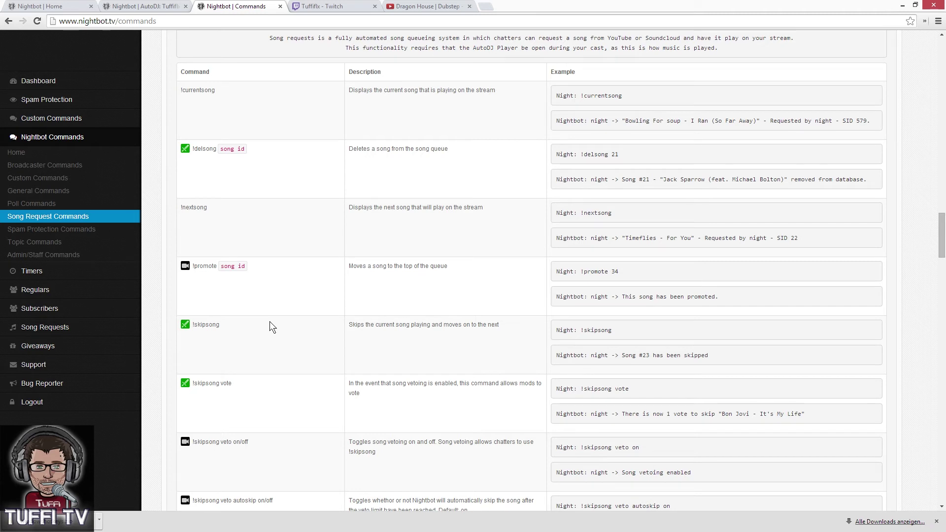
- Examine the remaining song request commands, from "!nextsong" and the "!skipsong veto" options through "!songs list" to "!volume"
scroll(318, 234, "down", 1)
scroll(318, 232, "down", 1)
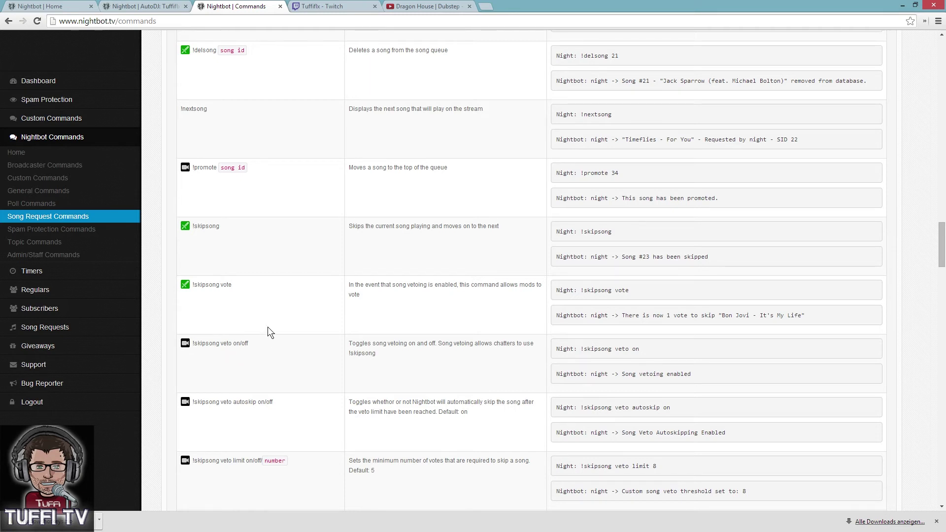
scroll(268, 326, "down", 2)
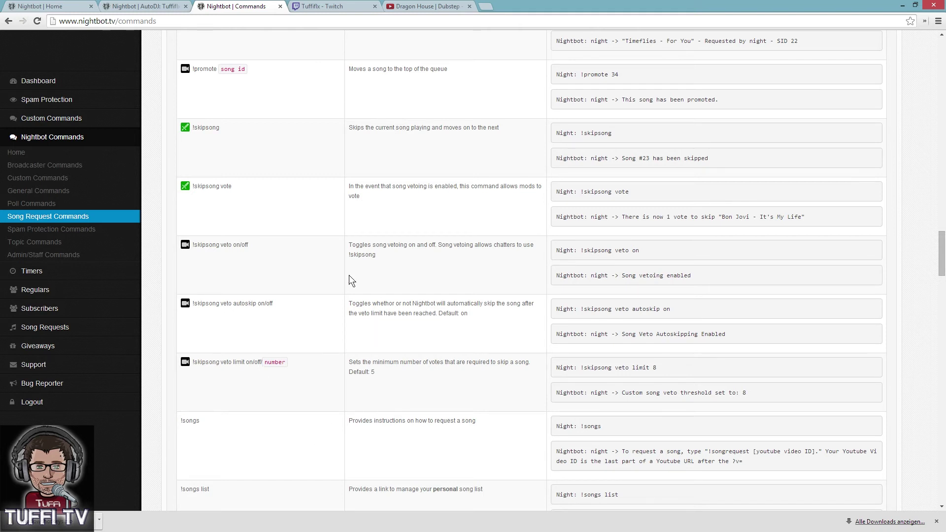
scroll(351, 279, "down", 3)
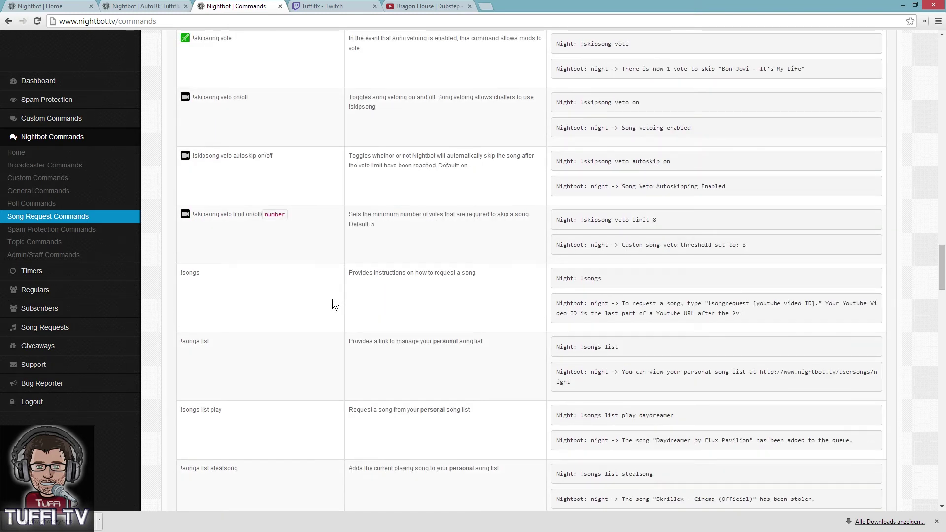
scroll(332, 300, "down", 3)
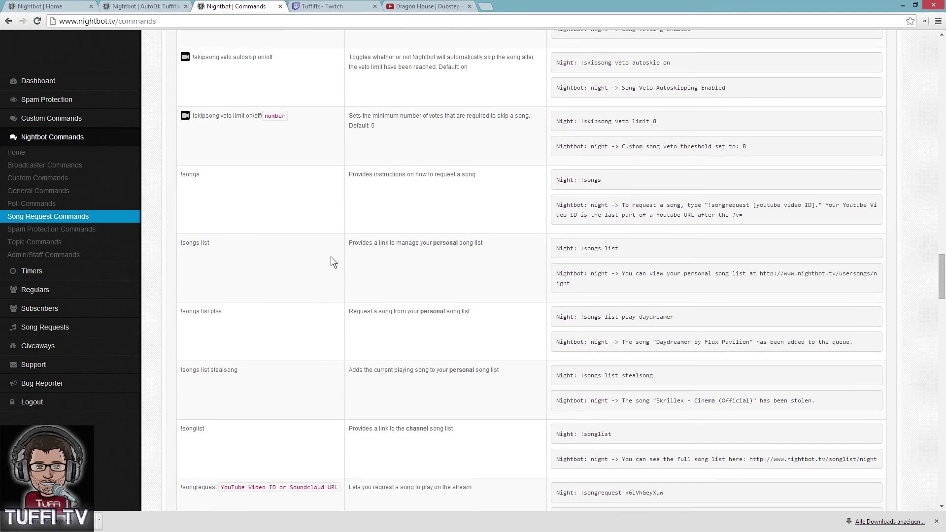
scroll(334, 257, "down", 2)
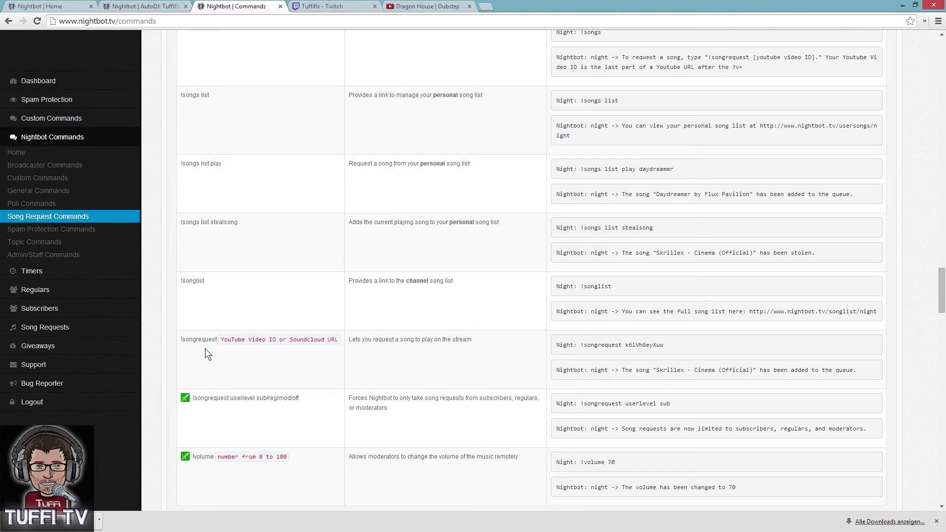
scroll(311, 205, "down", 1)
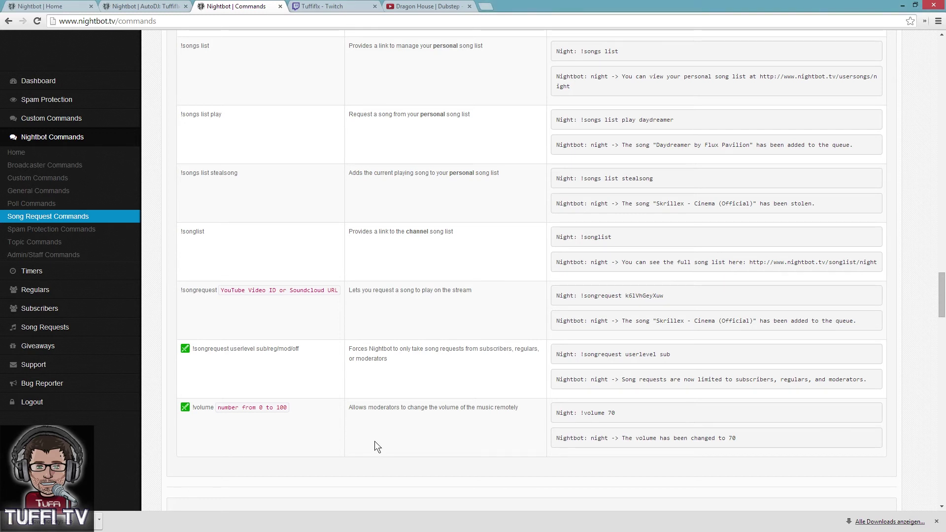
scroll(267, 190, "up", 10)
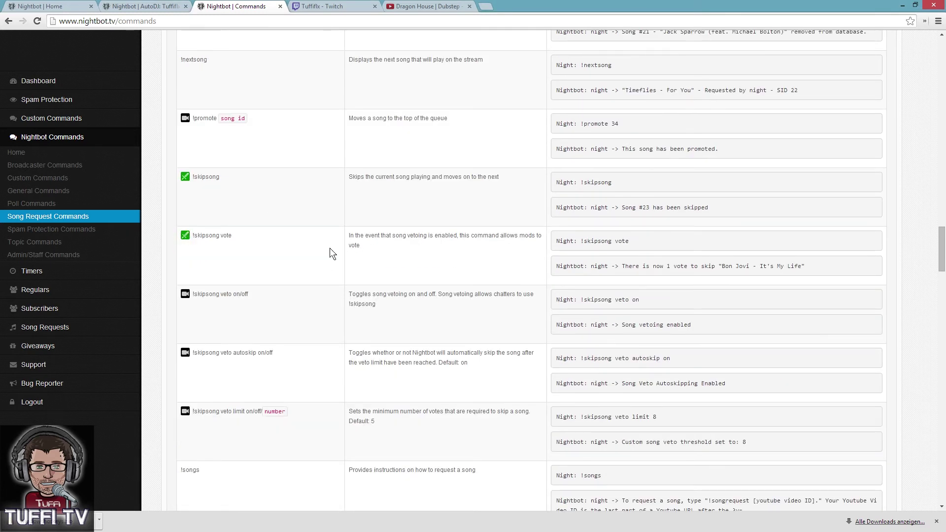
scroll(330, 250, "down", 10)
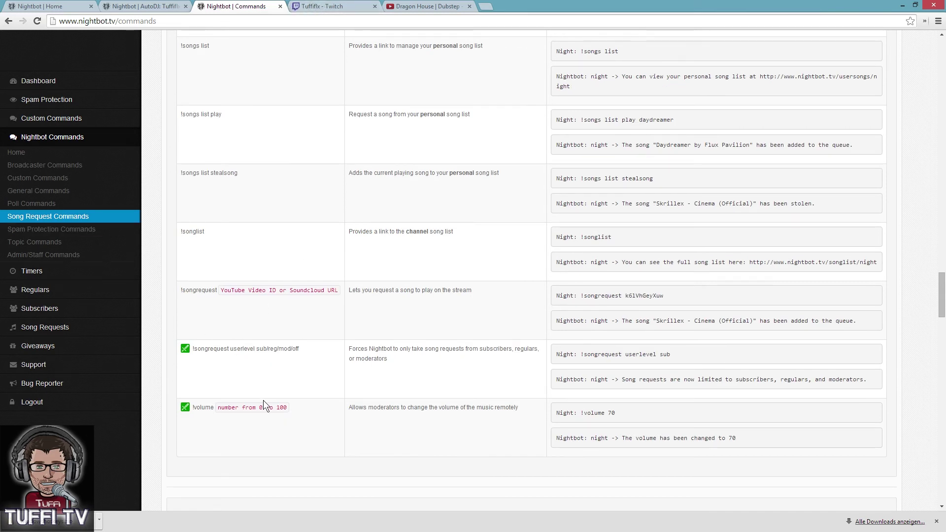
- Check the AutoDJ player and send "!volume 20" in the Twitch chat
left_click(143, 6)
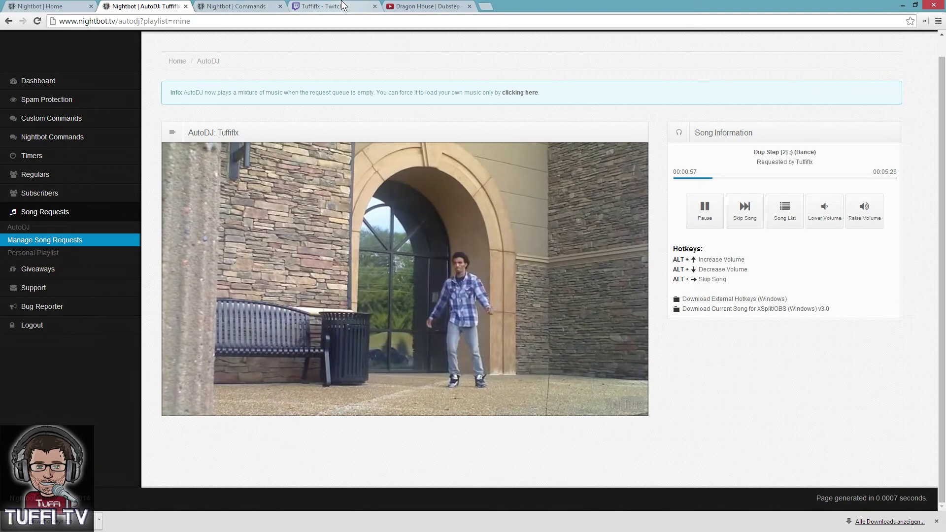
left_click(325, 6)
left_click(815, 478)
type("!")
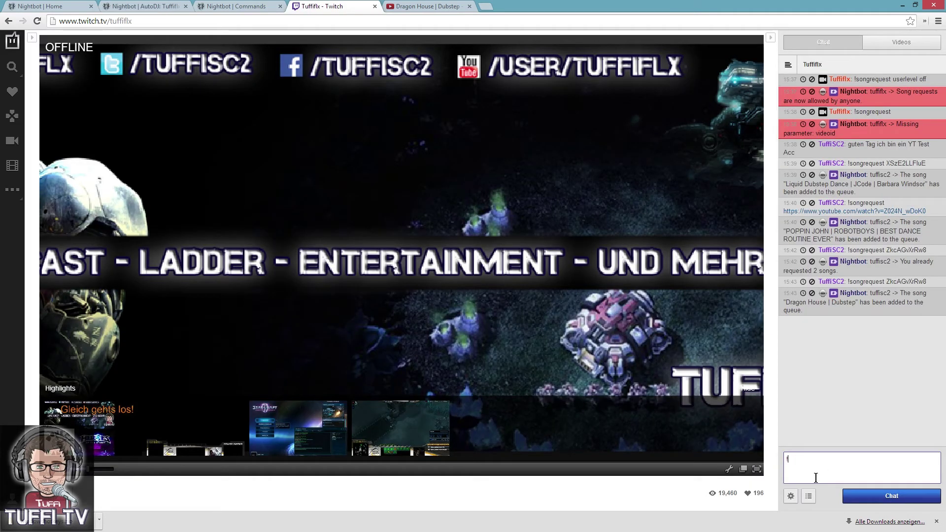
type("volume 20")
key("Return")
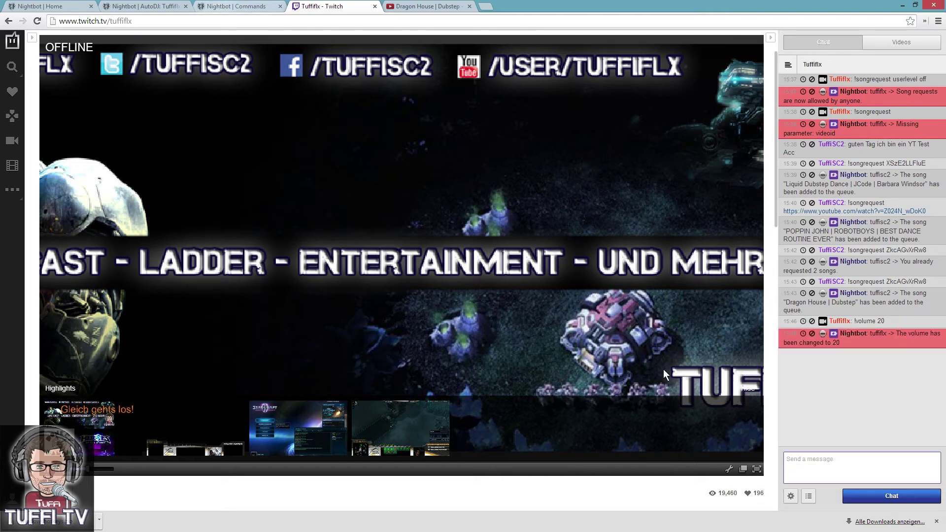
- Return to the AutoDJ player, pause the current song and lower the volume to 0
left_click(244, 6)
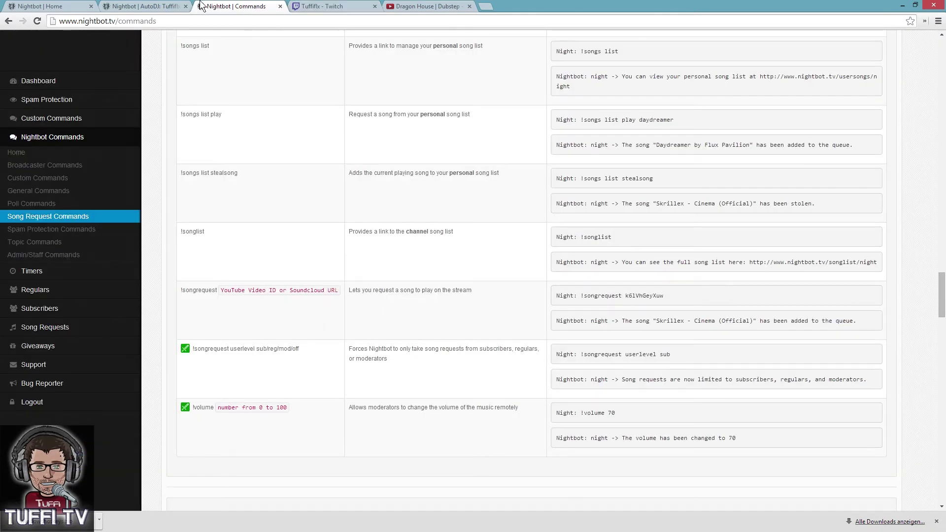
left_click(130, 6)
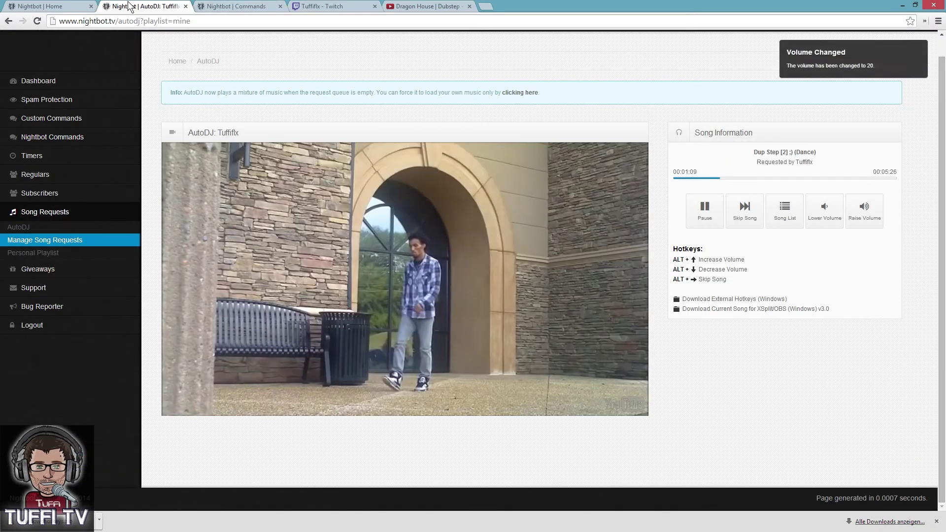
left_click(708, 213)
left_click(708, 213)
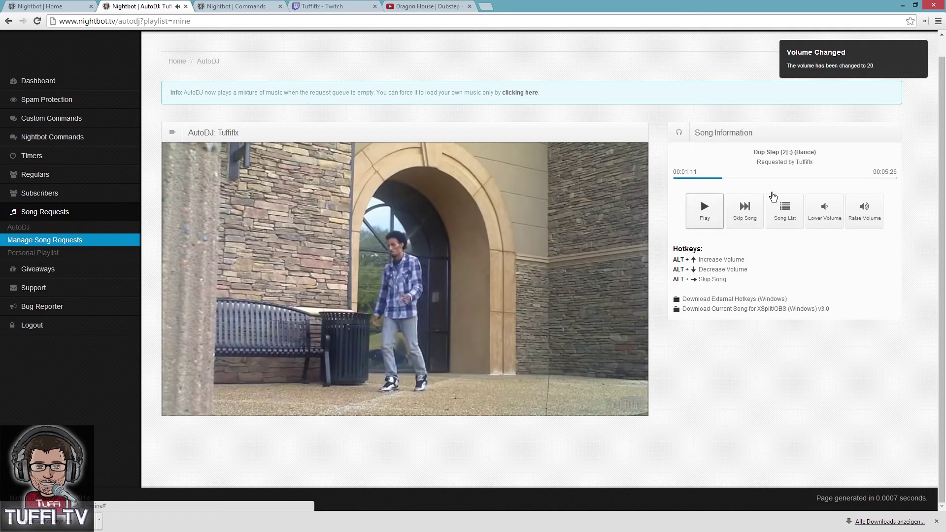
left_click(825, 211)
left_click(825, 211)
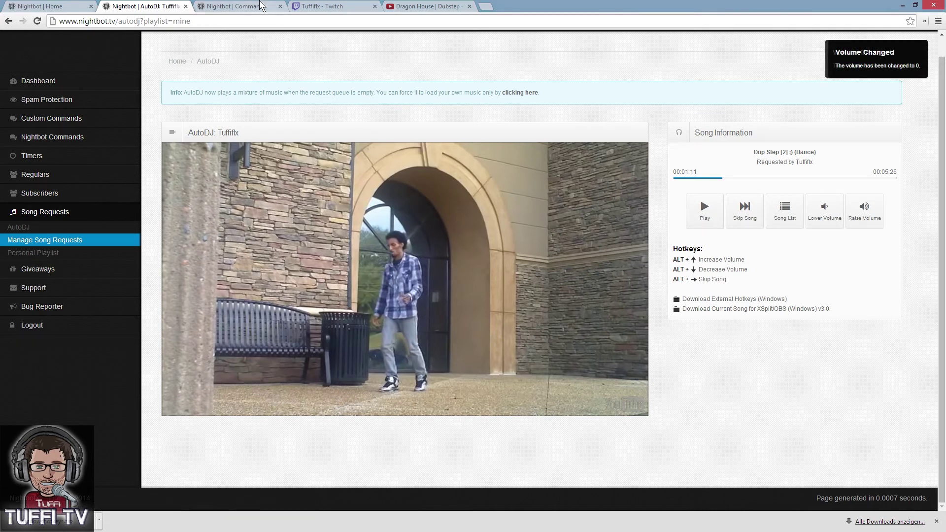
- Switch to YouTube, search for "pink floyd echoes" and open the video "Pink Floyd - Echoes (complete) (live in Pompeii 1971)"
left_click(275, 9)
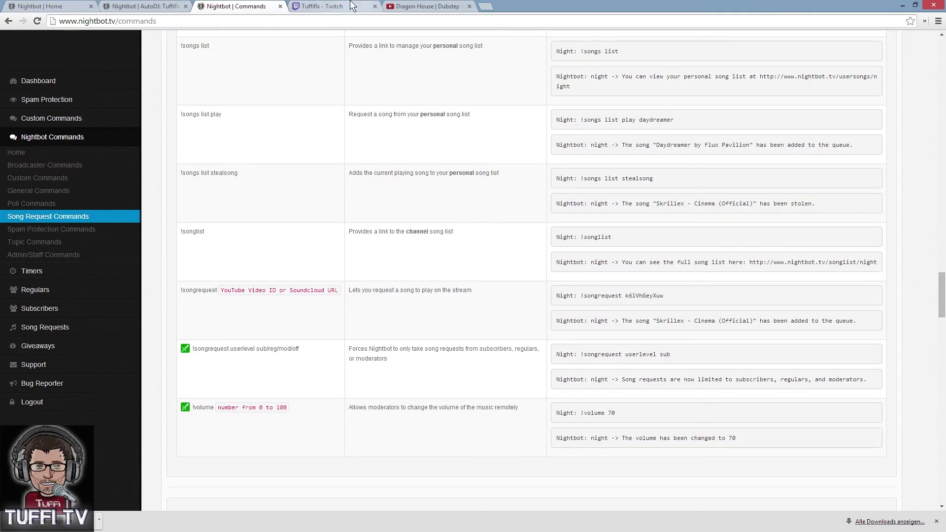
left_click(323, 6)
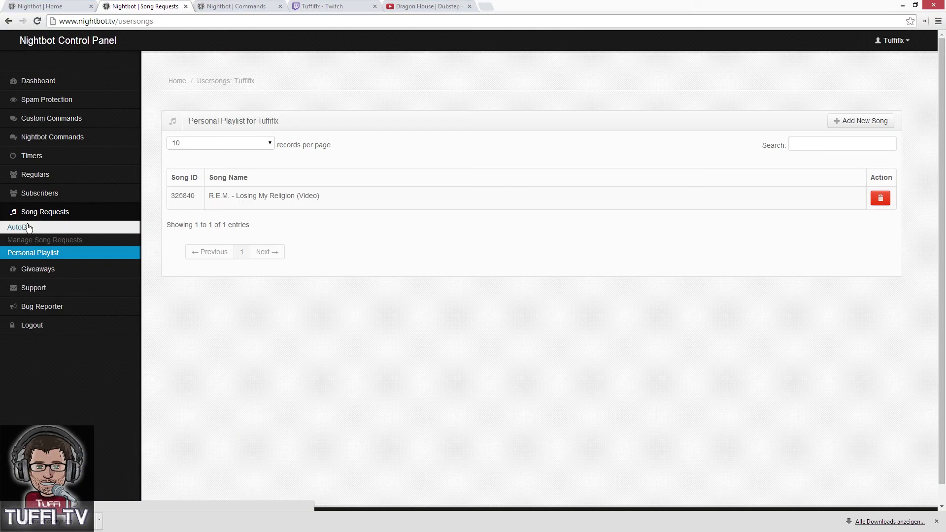
left_click(414, 7)
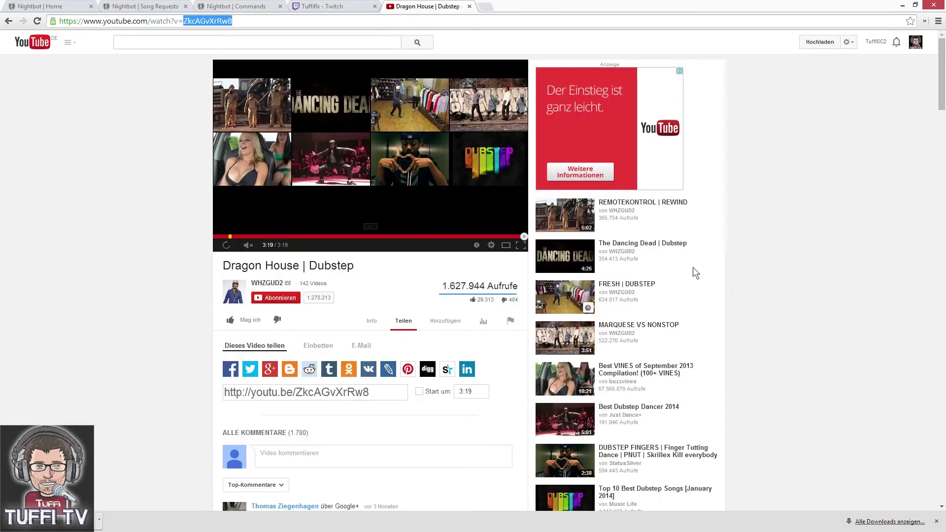
scroll(767, 222, "down", 4)
scroll(558, 294, "up", 4)
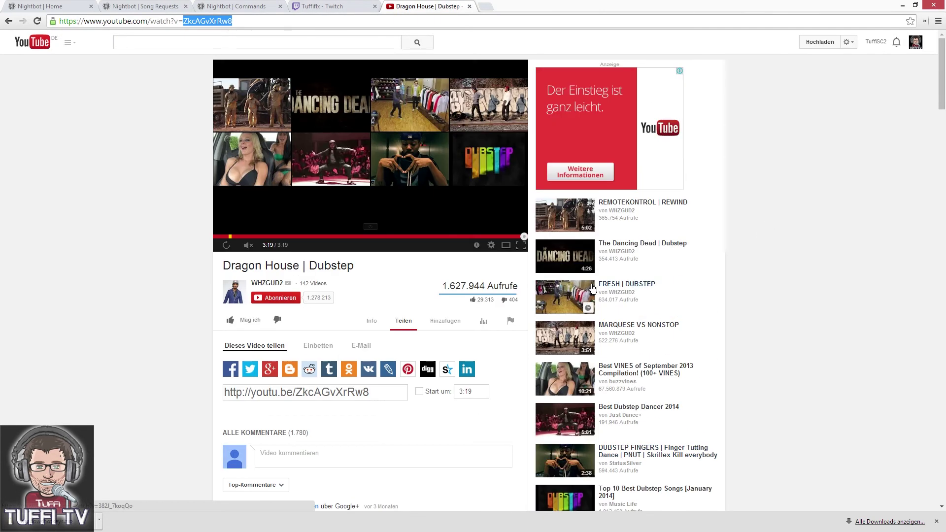
left_click(202, 40)
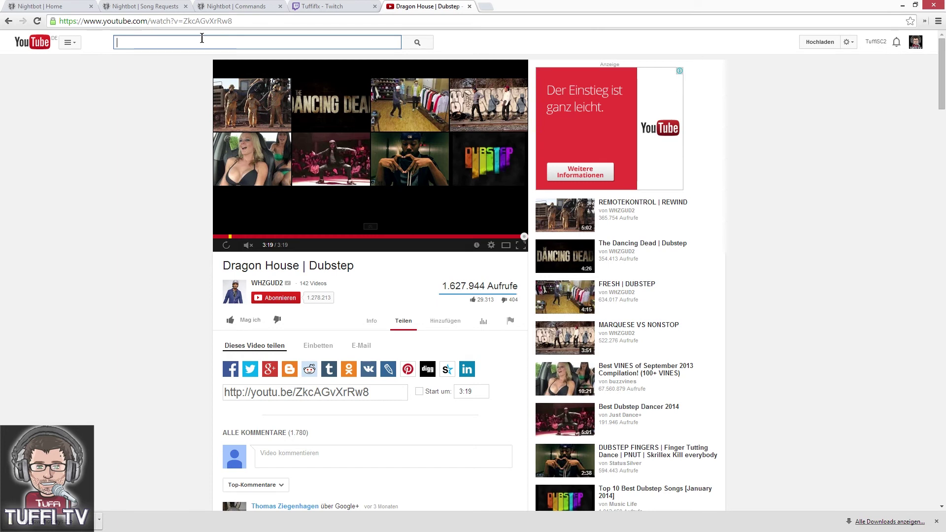
type("pinkt floy")
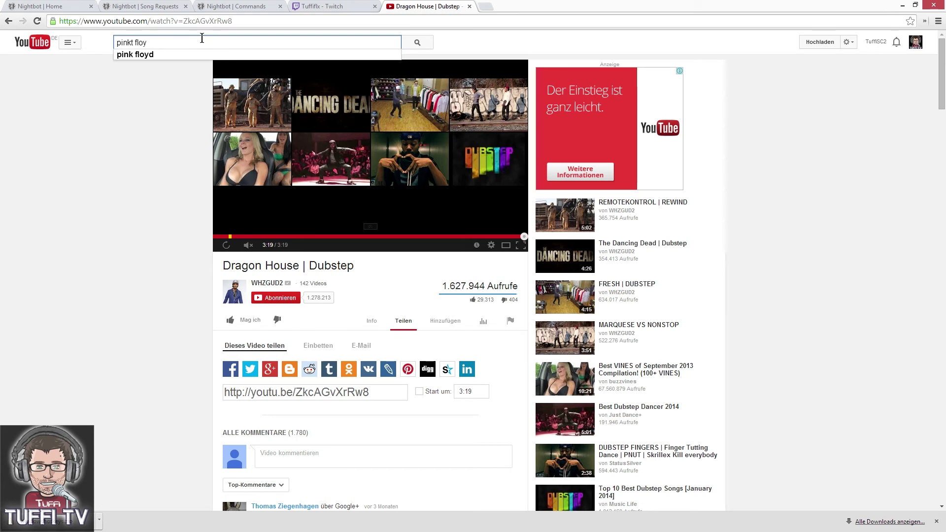
key("Down")
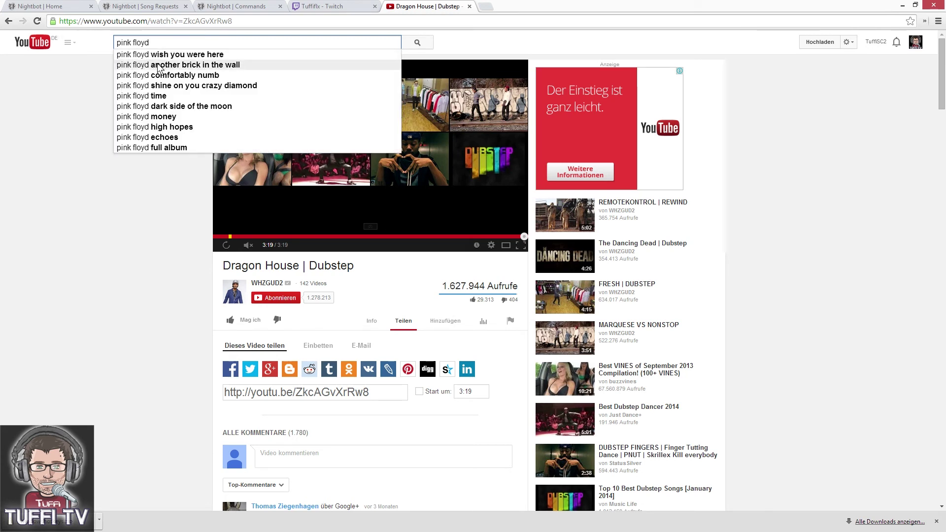
left_click(156, 137)
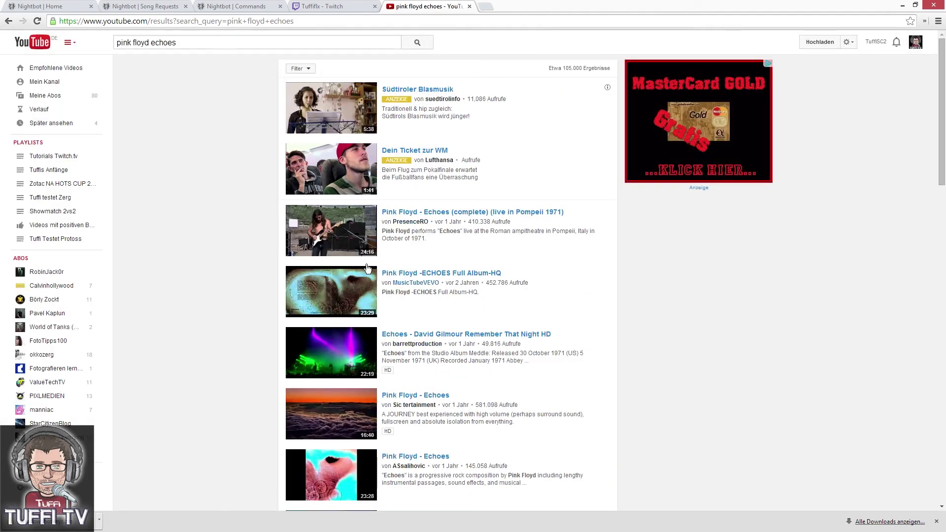
left_click(432, 213)
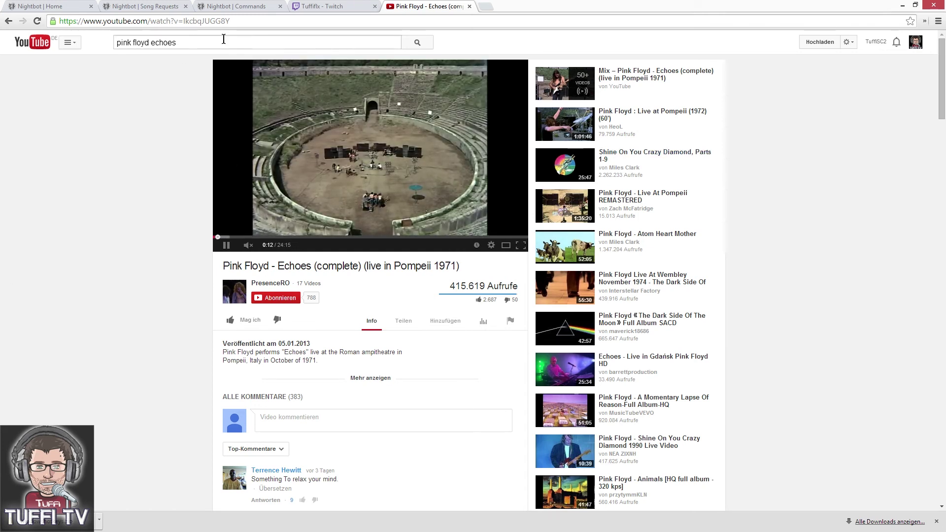
- Request the Pink Floyd video with "!songrequest IkcbqJUGG8Y" from the test account and check Nightbot's reply in the Twitch chat
left_click_drag(232, 21, 183, 22)
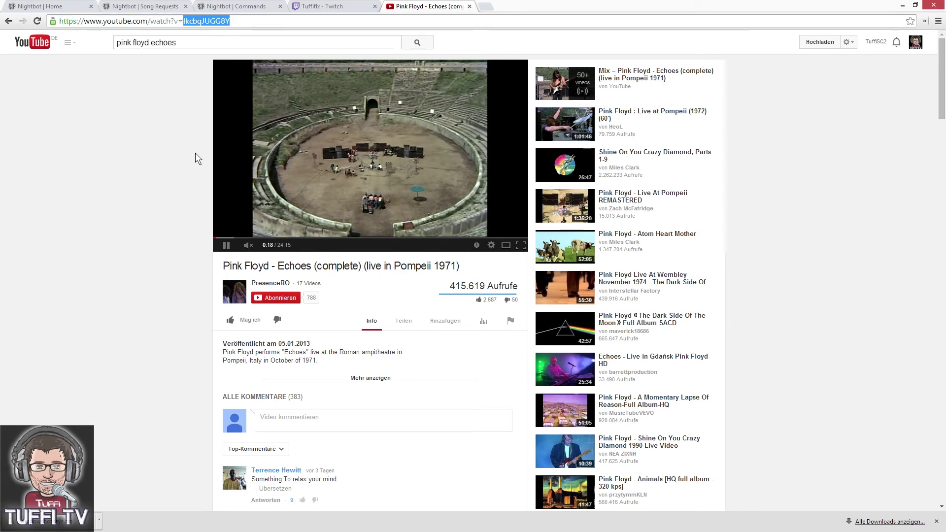
key("alt+Tab")
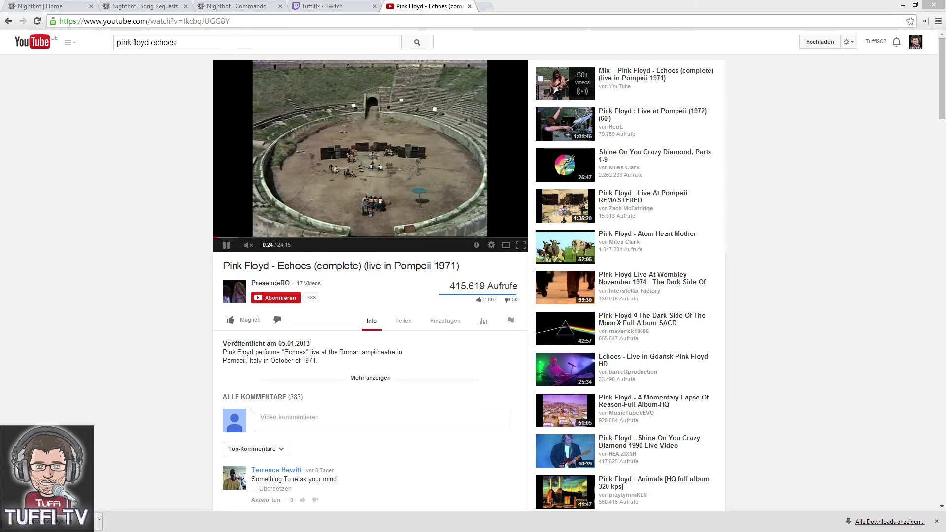
key("ctrl+shift+Tab")
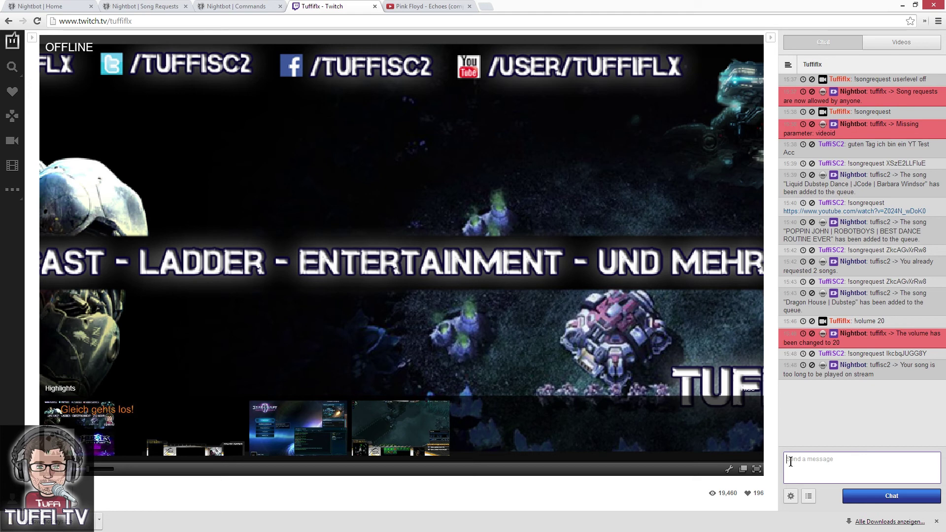
- Look through the Pink Floyd video's YouTube page and suggested videos, and return to the Twitch chat
left_click(426, 6)
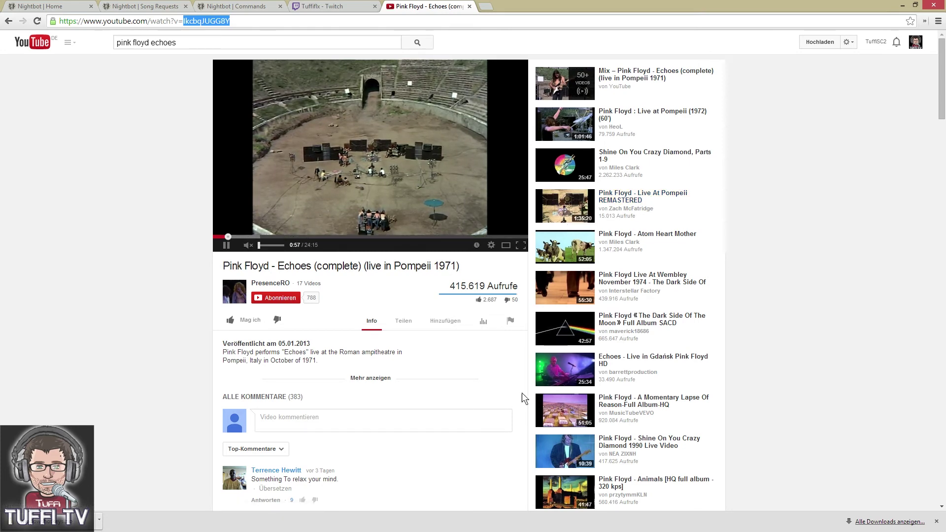
scroll(769, 357, "down", 4)
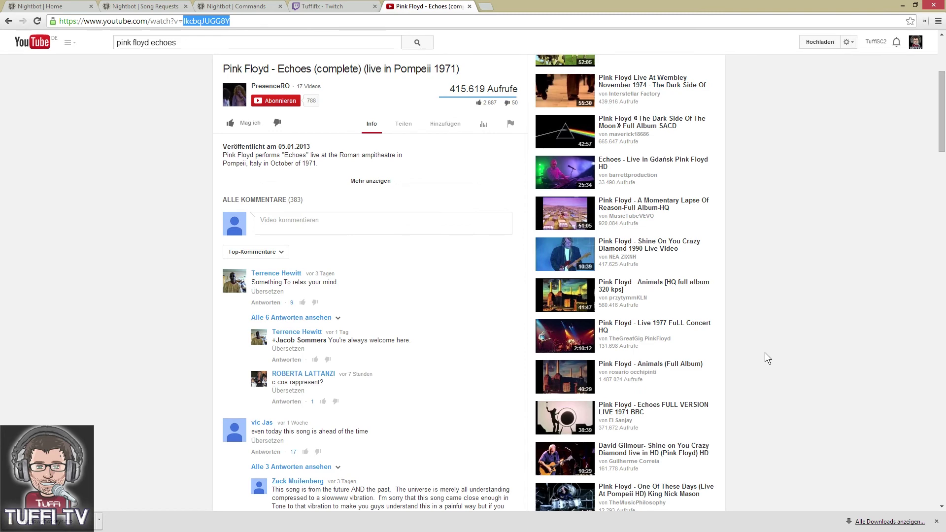
scroll(768, 345, "down", 5)
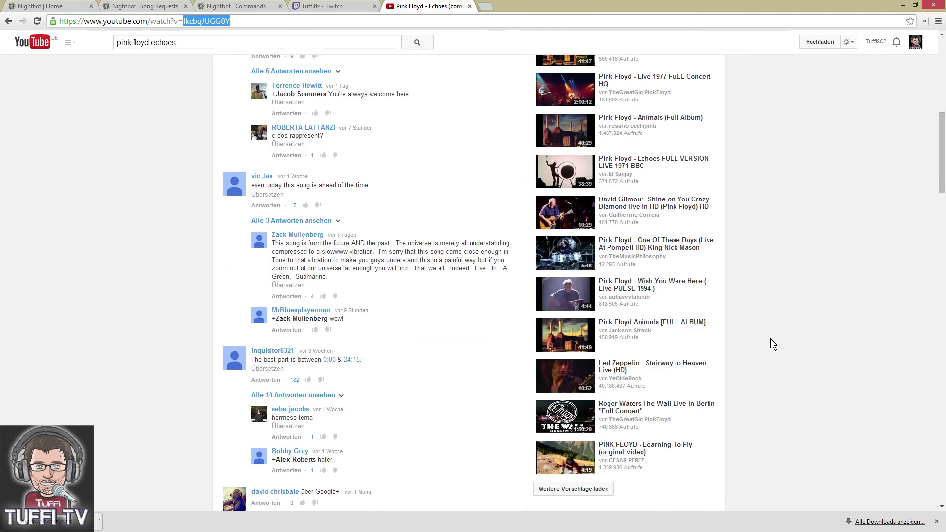
left_click(331, 6)
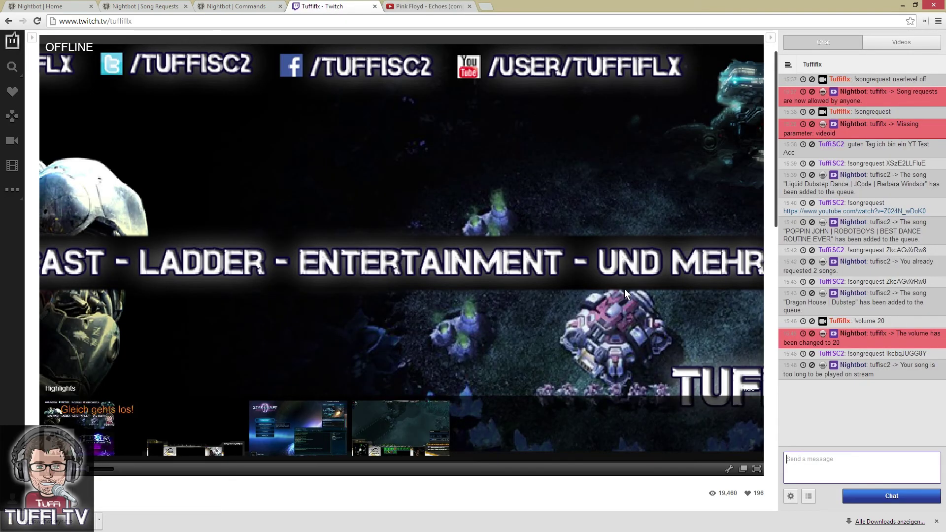
- Review the Song Request Commands reference again, from "!volume" back up to the "!skipsong" commands
left_click(237, 6)
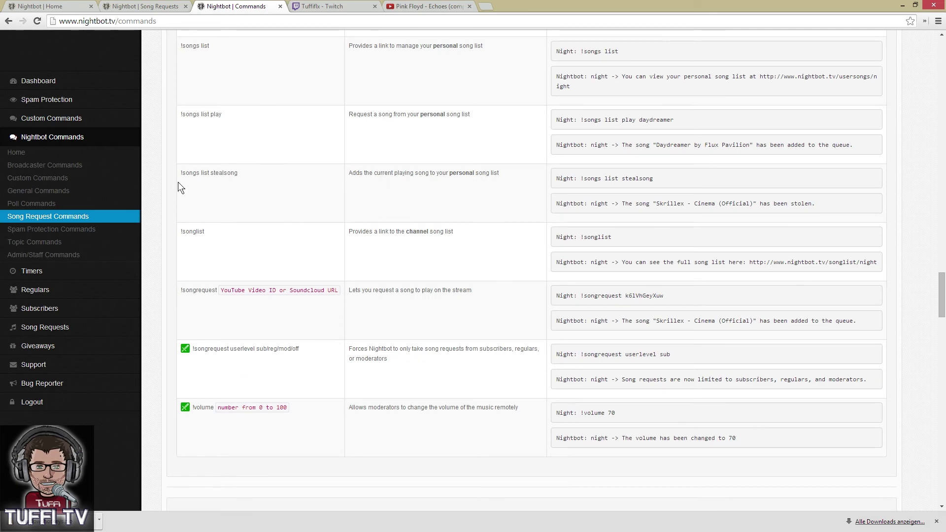
scroll(164, 170, "down", 4)
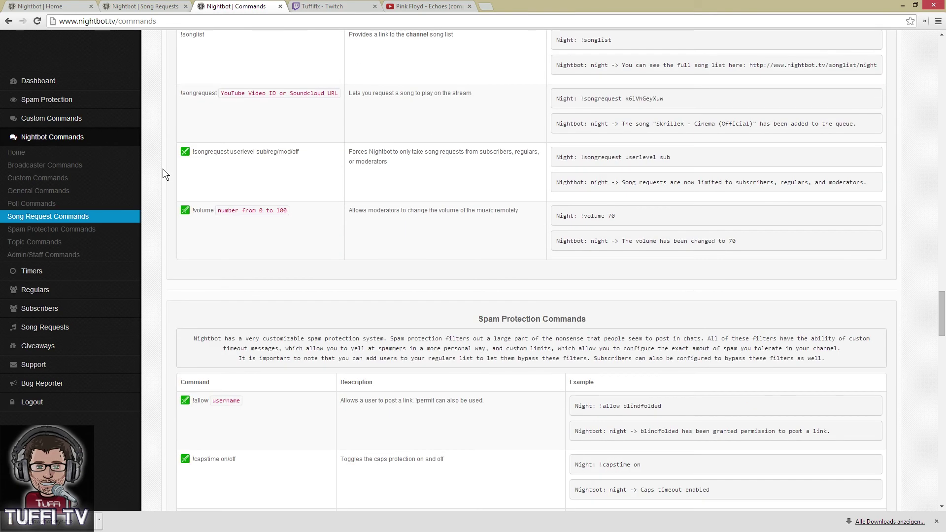
scroll(164, 169, "up", 10)
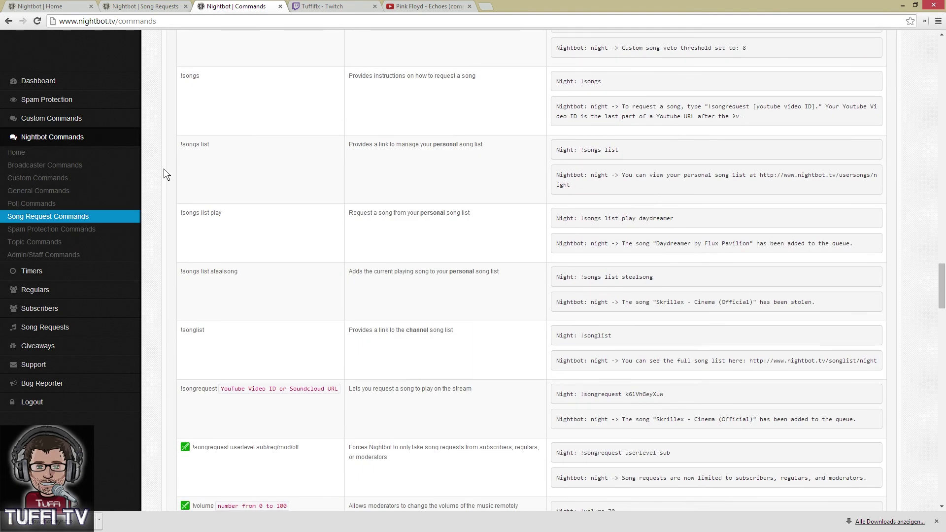
scroll(163, 168, "up", 3)
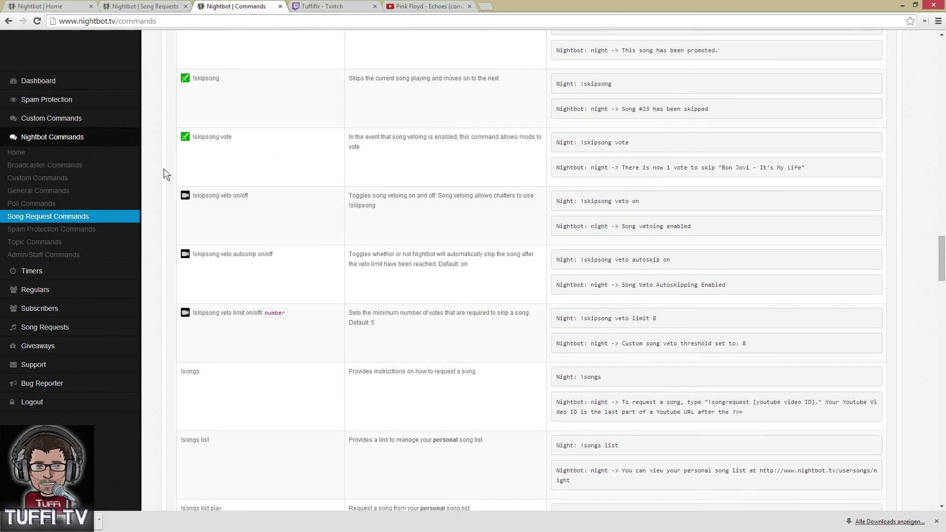
- Read through the Song Request Commands reference, from "!currentsong" and "!delsong" down to the "!skipsong veto" and "!songs list" commands
scroll(164, 168, "up", 2)
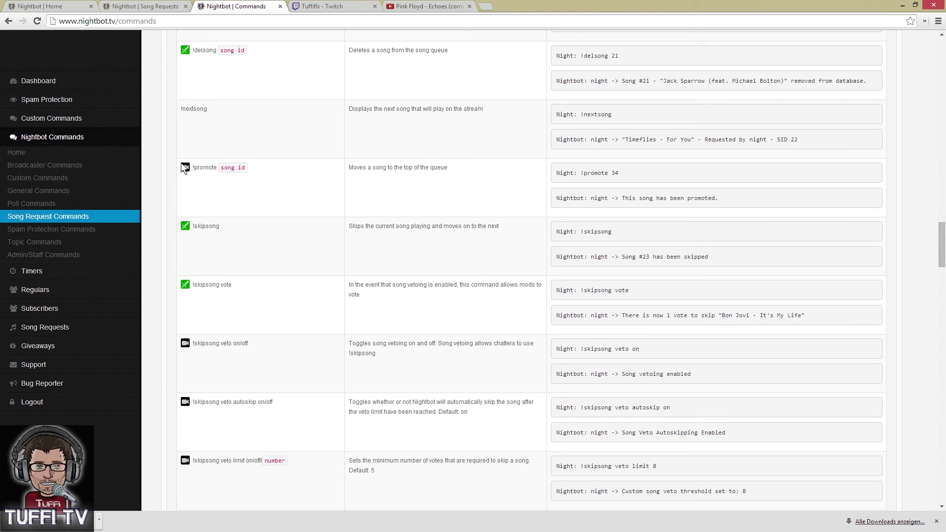
scroll(294, 177, "up", 2)
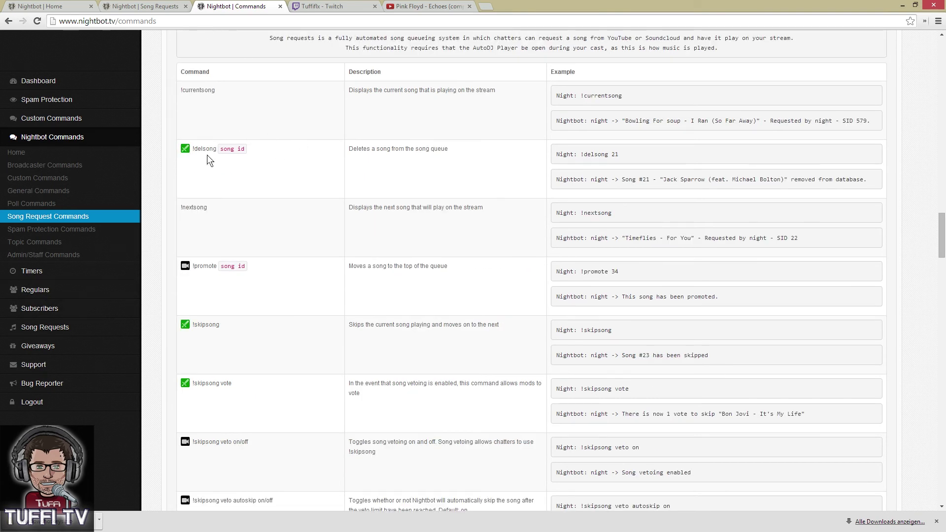
scroll(297, 183, "down", 2)
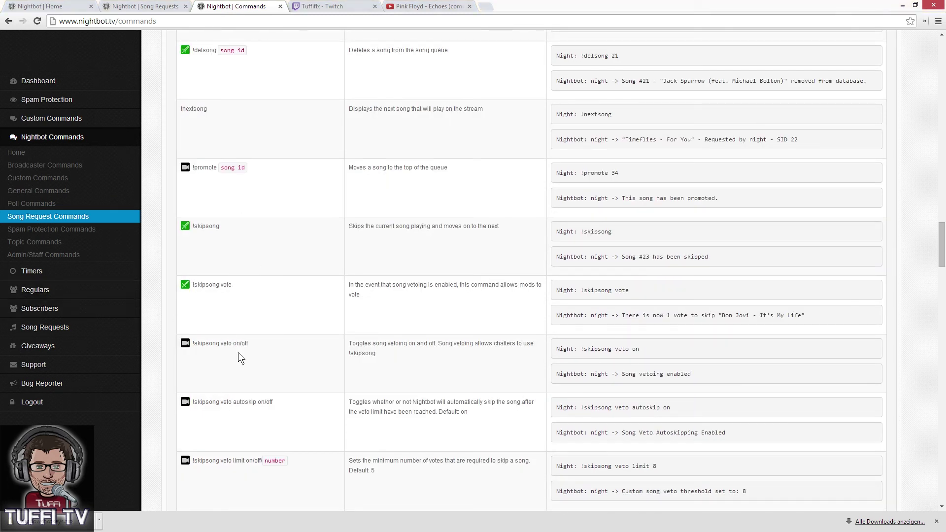
scroll(265, 230, "down", 1)
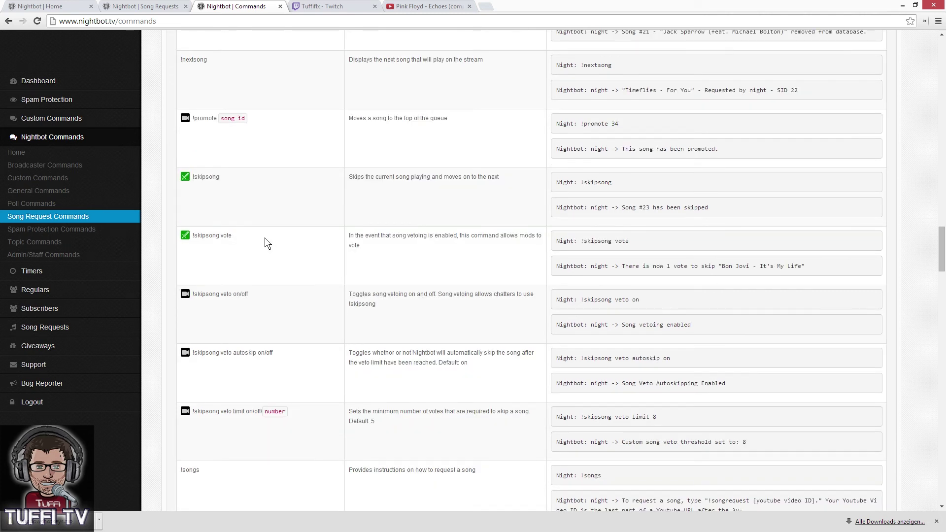
scroll(265, 241, "down", 1)
scroll(265, 241, "down", 2)
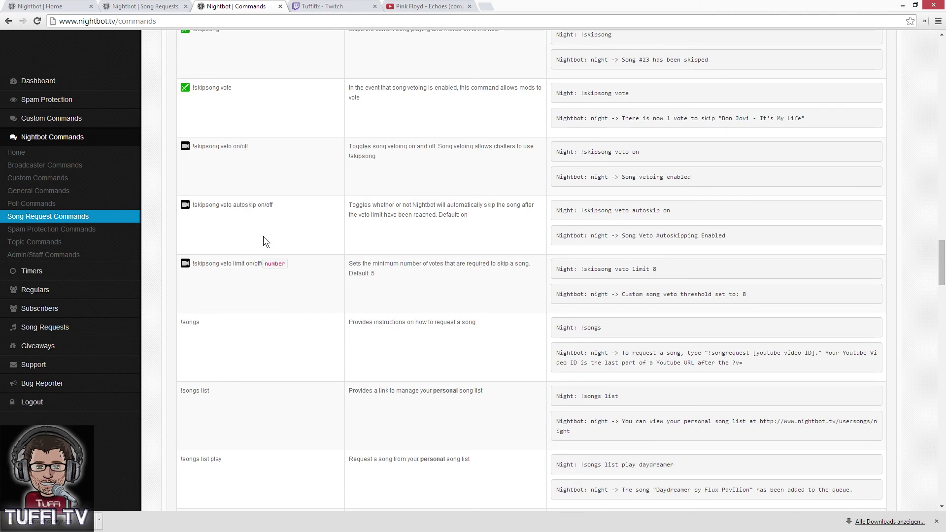
scroll(263, 237, "down", 1)
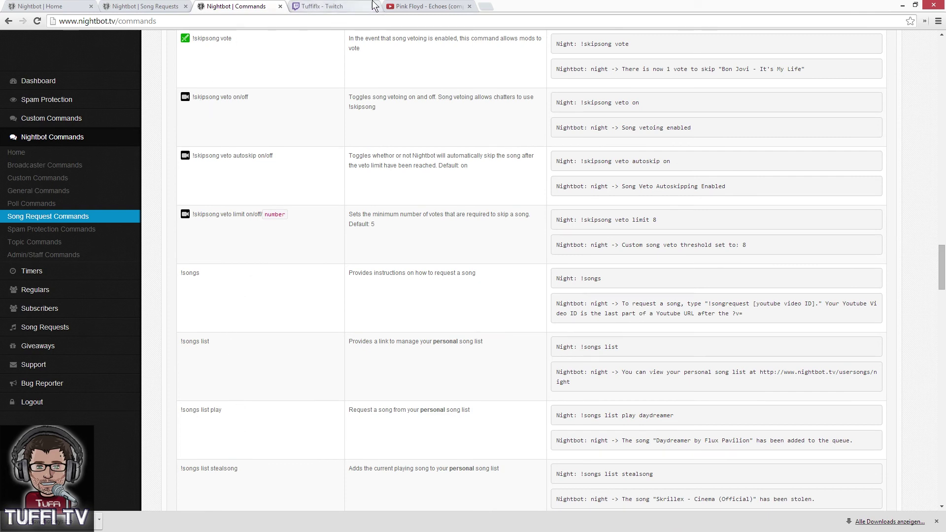
- Look at the Personal Playlist and the Pink Floyd video page, and return to the Song Request Commands reference
left_click(146, 6)
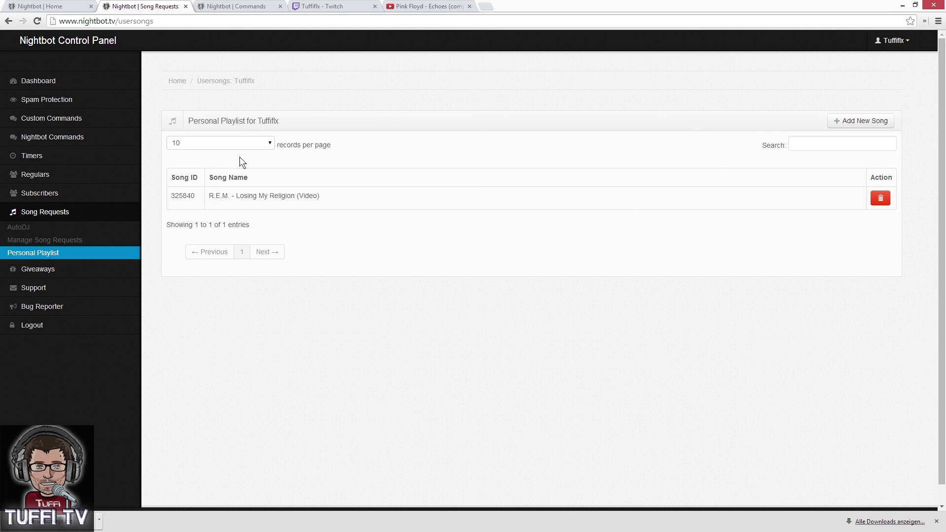
left_click(414, 6)
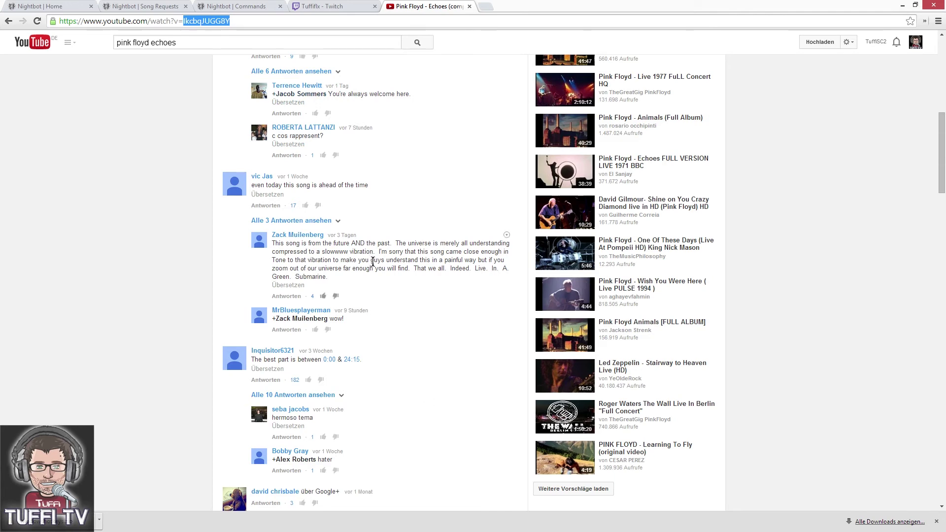
left_click(148, 6)
left_click(239, 7)
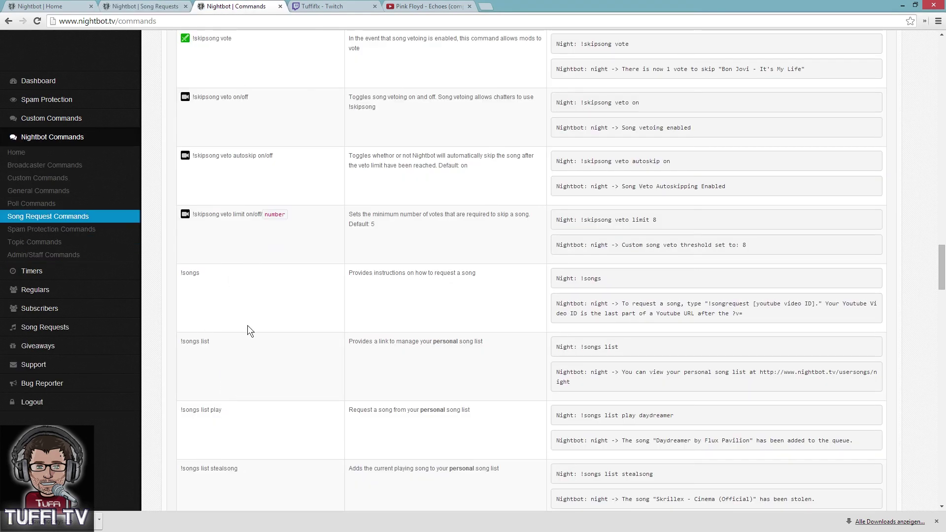
- Open the Nightbot AutoDJ page, close the separate commands reference page and return to AutoDJ
key("ctrl+shift+Tab")
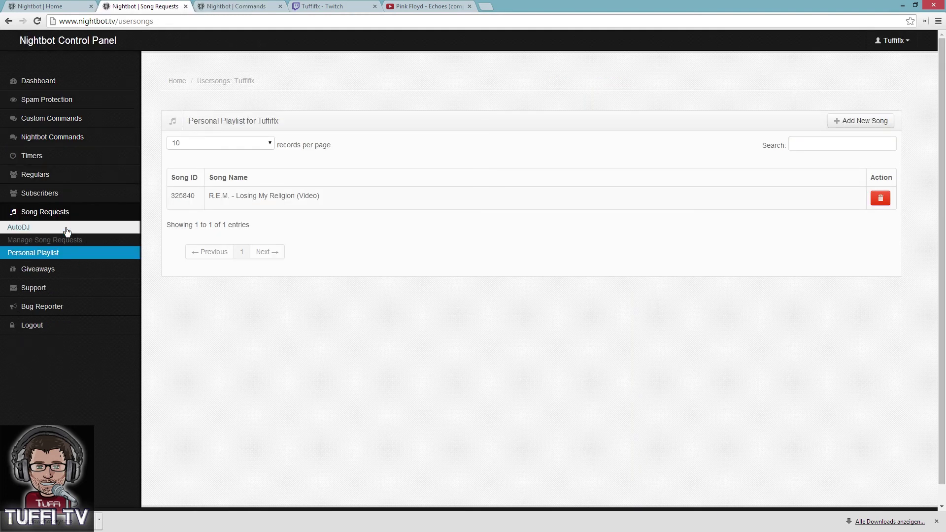
left_click(32, 228)
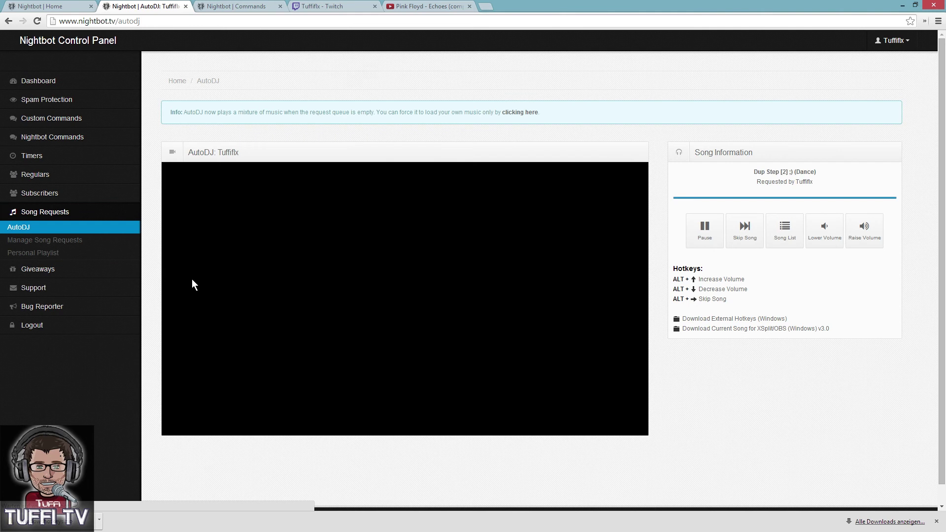
left_click(247, 6)
left_click(280, 6)
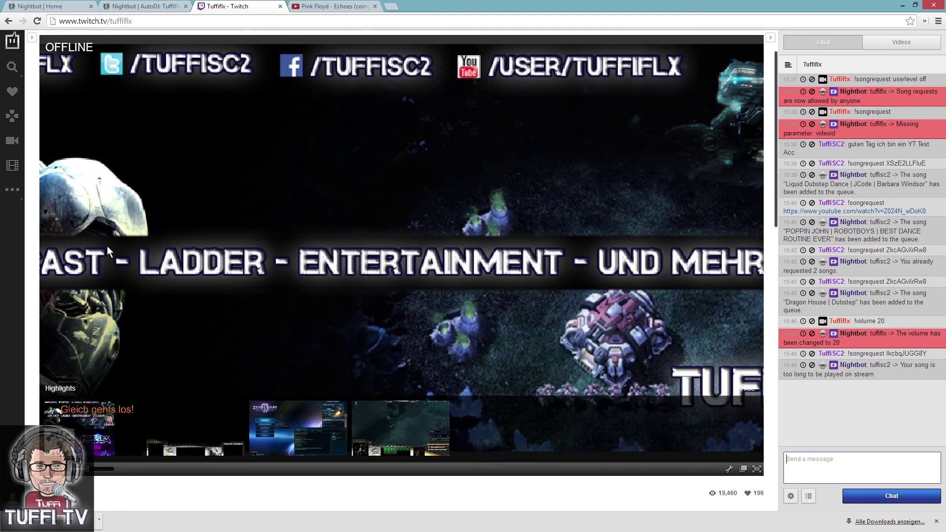
left_click(135, 7)
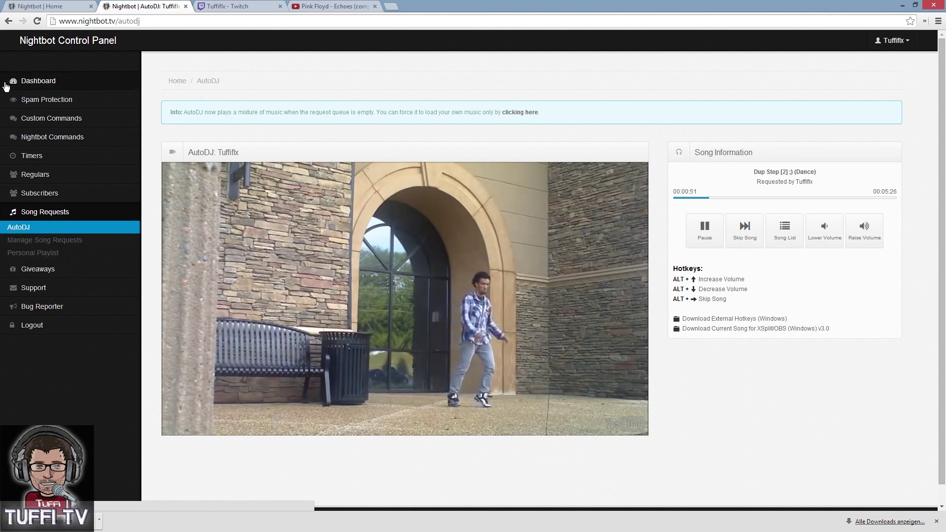
- Open the Nightbot dashboard and look over its channel stats, Nightbot News and supporter list
left_click(49, 82)
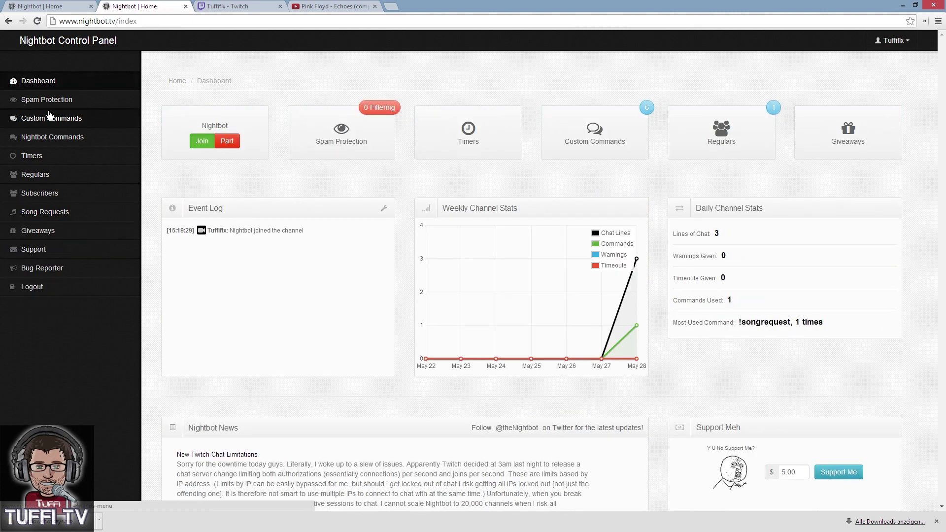
scroll(286, 215, "down", 5)
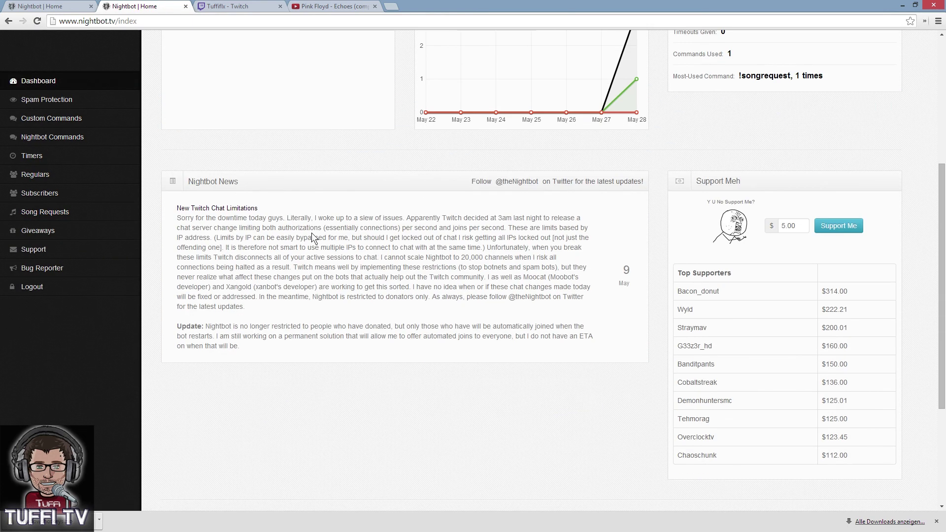
scroll(311, 232, "up", 5)
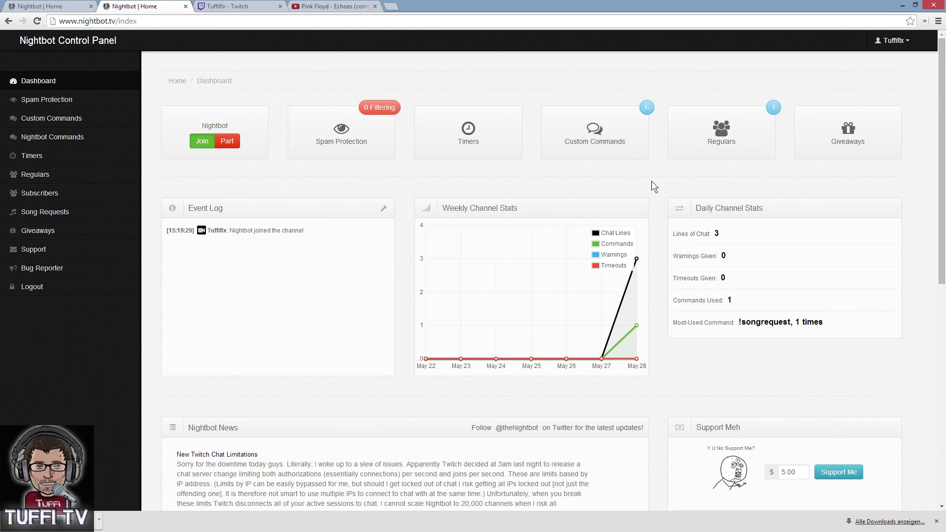
- View the Channel Regulars and Custom Commands pages from the dashboard, and expand the Song Requests section
left_click(722, 141)
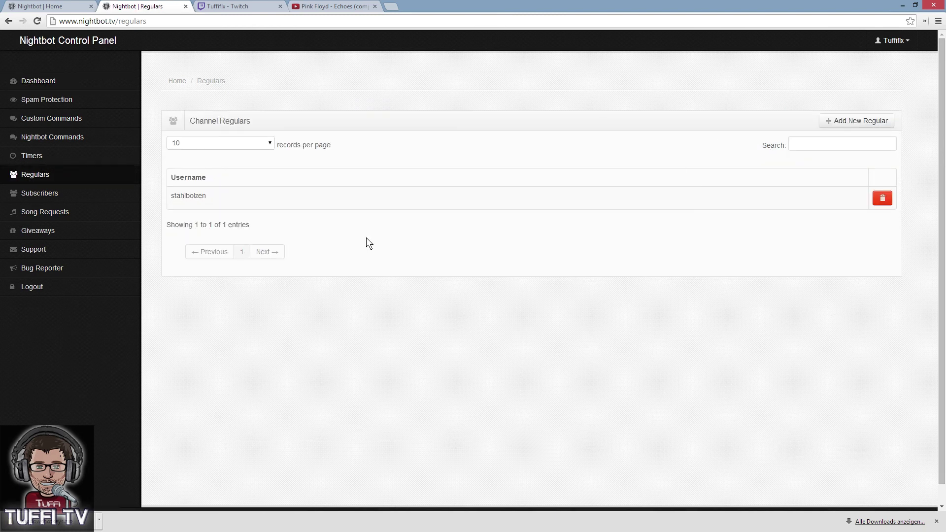
left_click(13, 22)
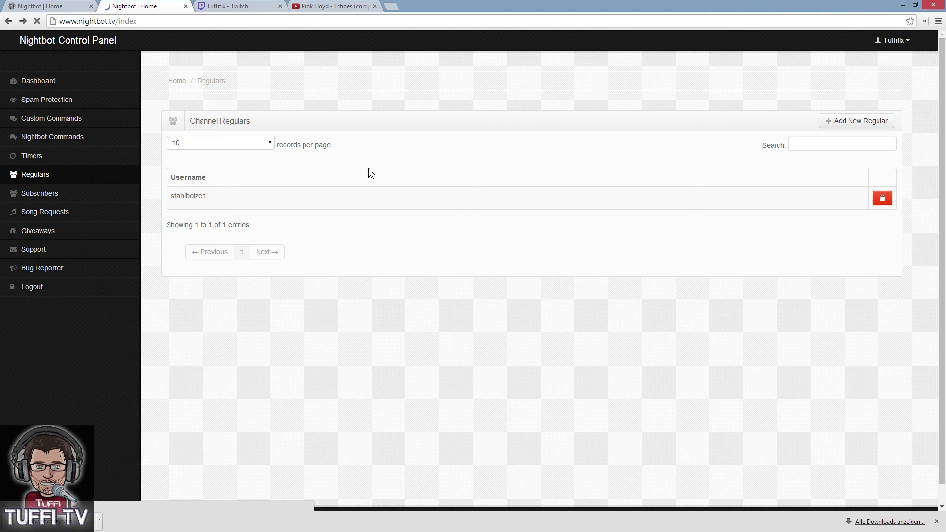
left_click(615, 133)
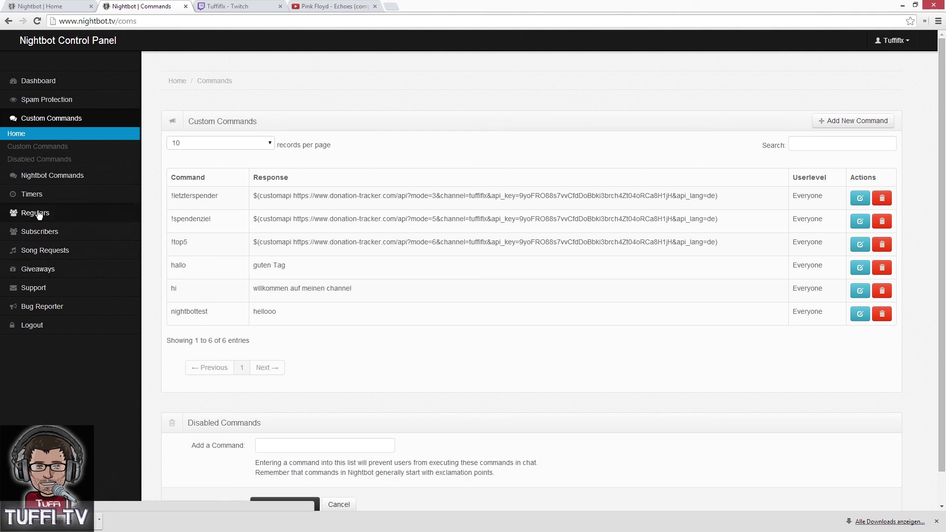
left_click(36, 251)
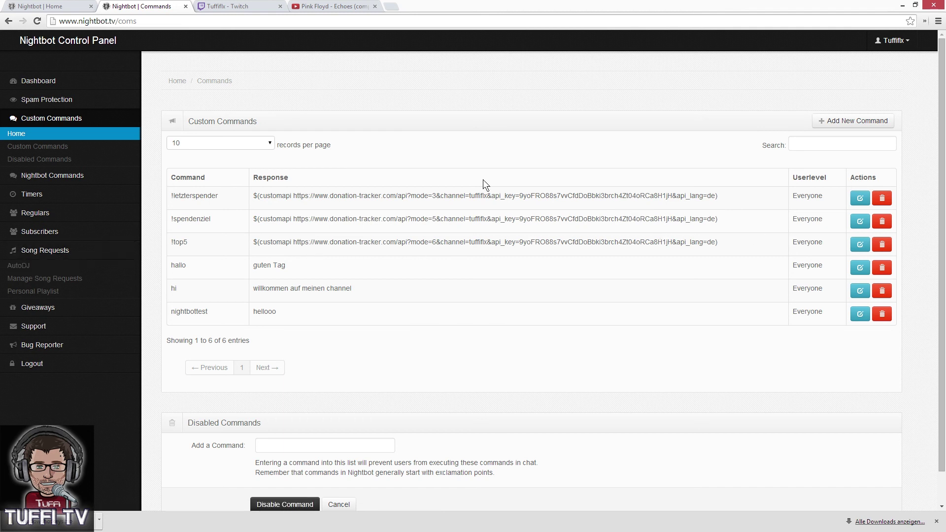
- Switch to the Twitch channel and send "!songrequest" and "!song" in the chat
left_click(288, 6)
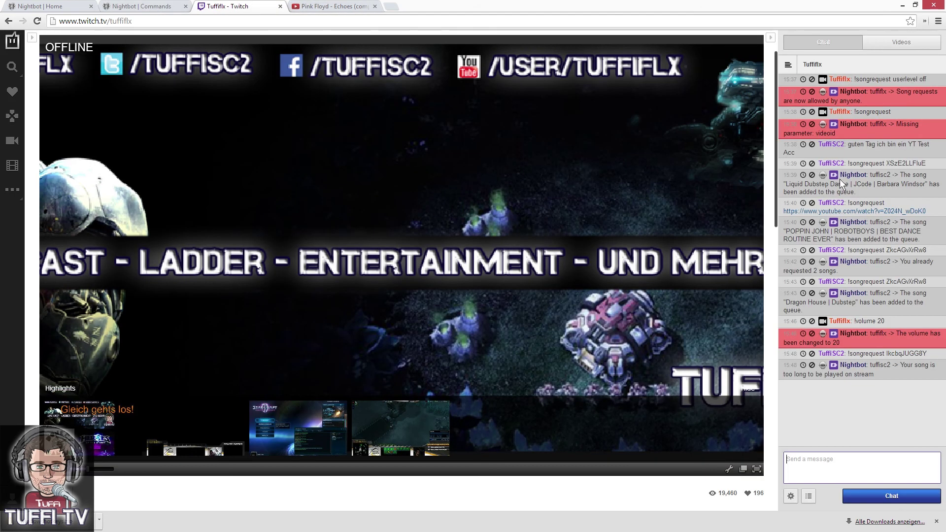
left_click_drag(856, 112, 892, 147)
left_click(800, 466)
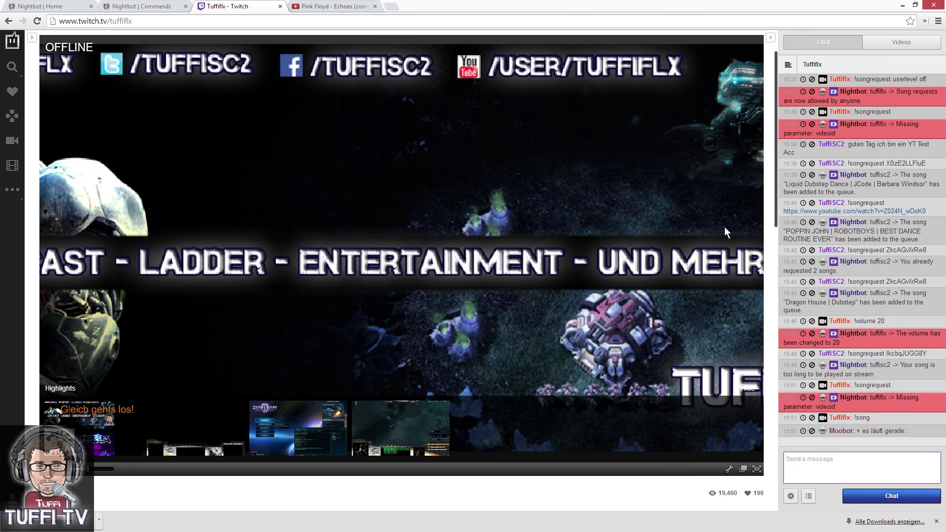
- Return to the Pink Floyd video on YouTube and pause its playback
left_click(318, 9)
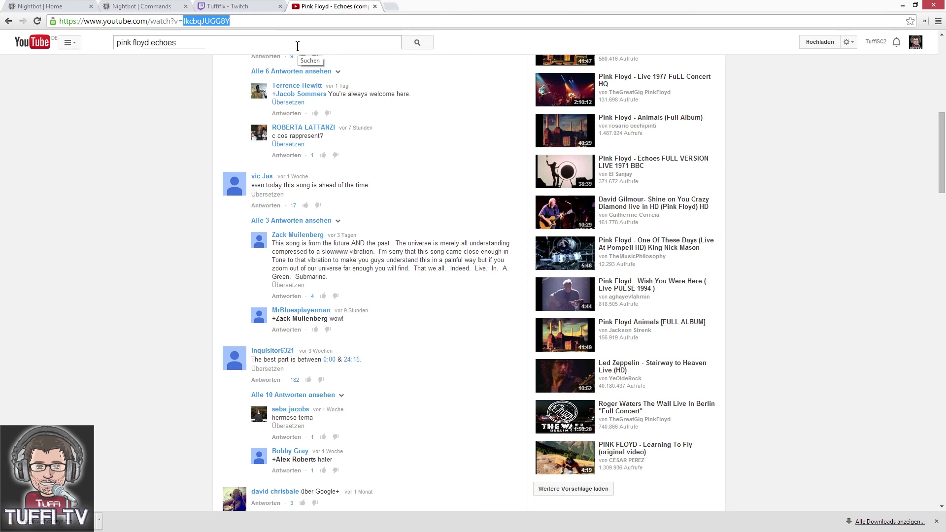
scroll(191, 244, "up", 6)
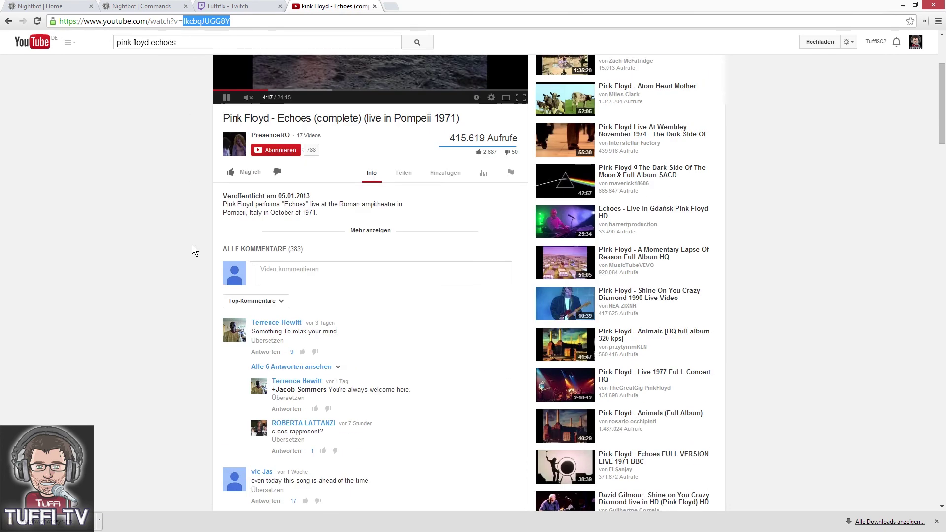
scroll(191, 244, "up", 3)
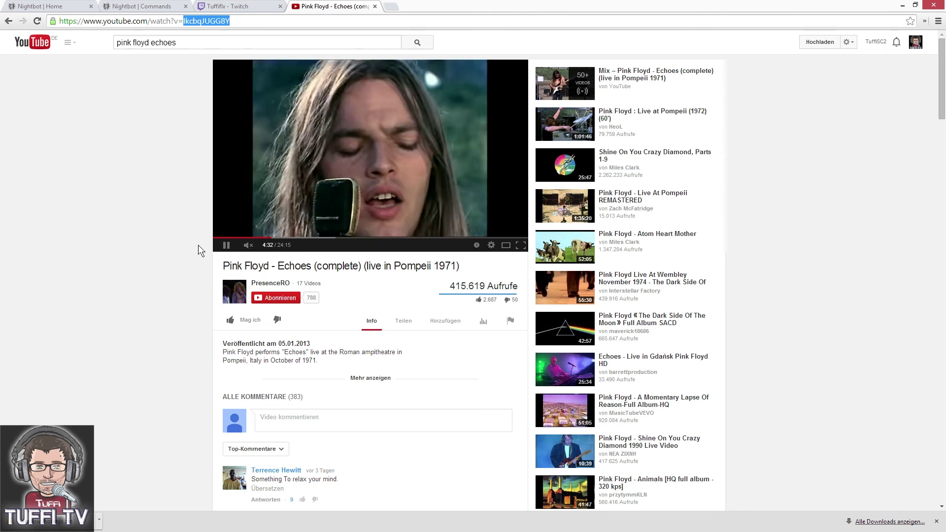
left_click(226, 245)
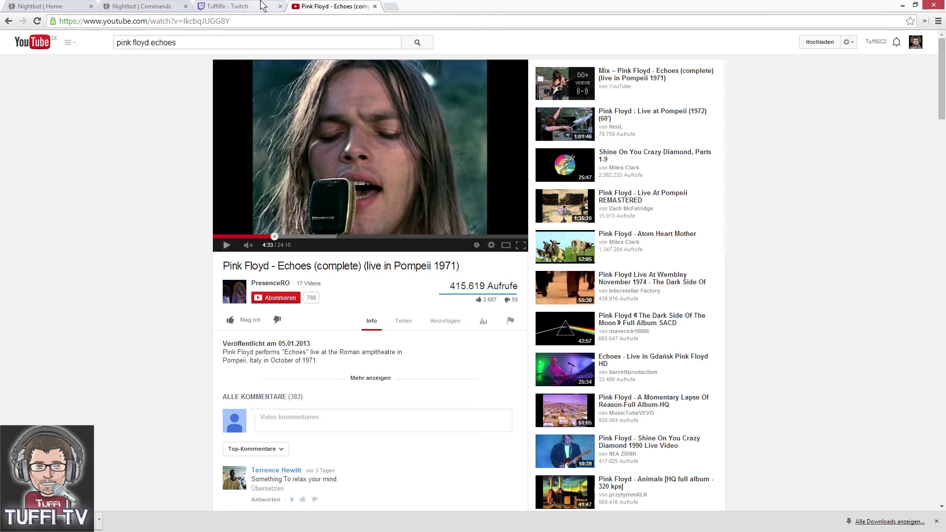